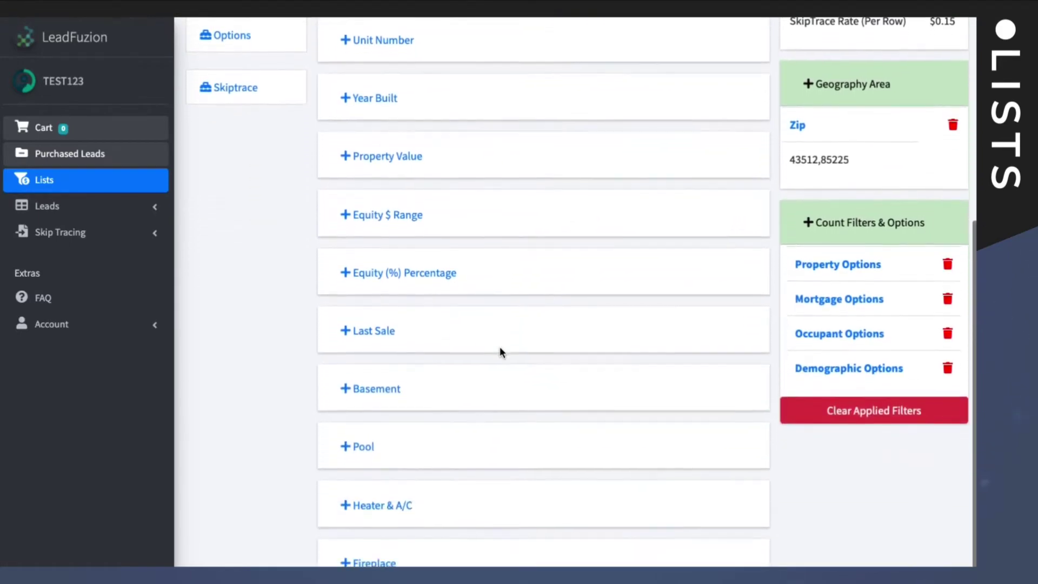
# - Add a property type filter for Single Family Residence to the list, then collapse the property type section
pyautogui.scroll(3, 499, 350)
pyautogui.scroll(4, 500, 350)
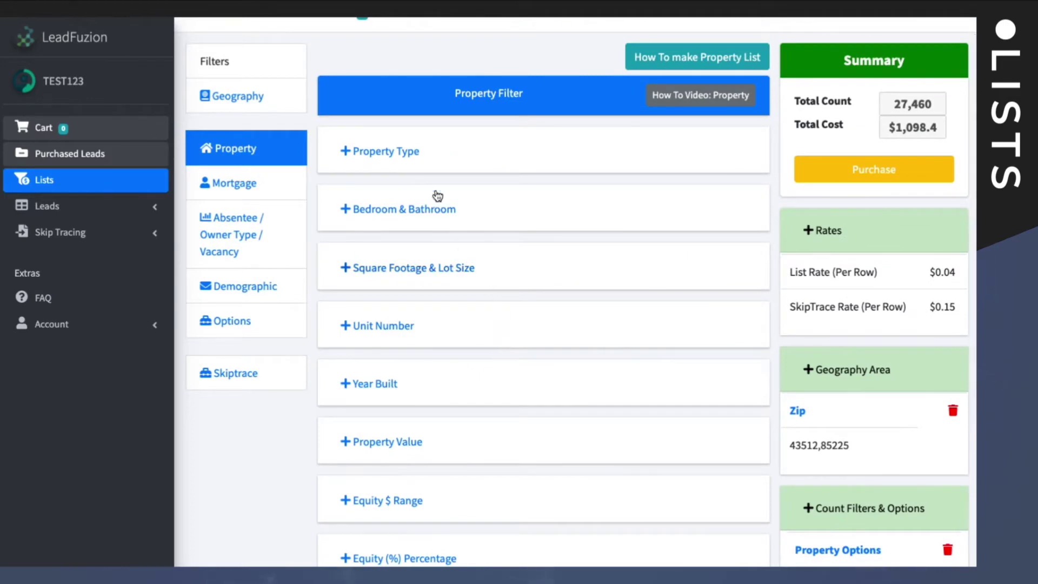
pyautogui.click(378, 157)
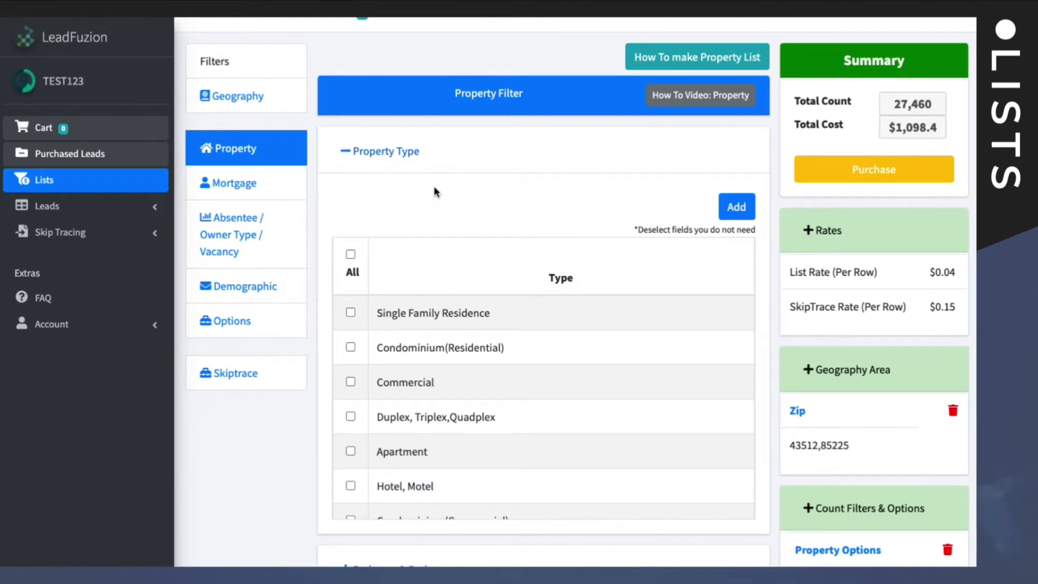
pyautogui.scroll(-1, 434, 190)
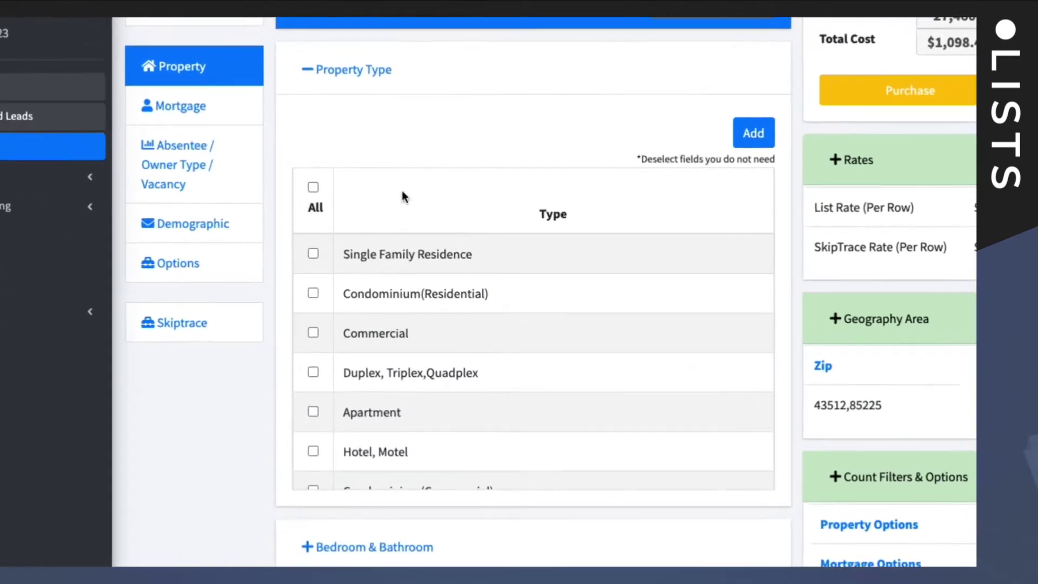
pyautogui.click(313, 253)
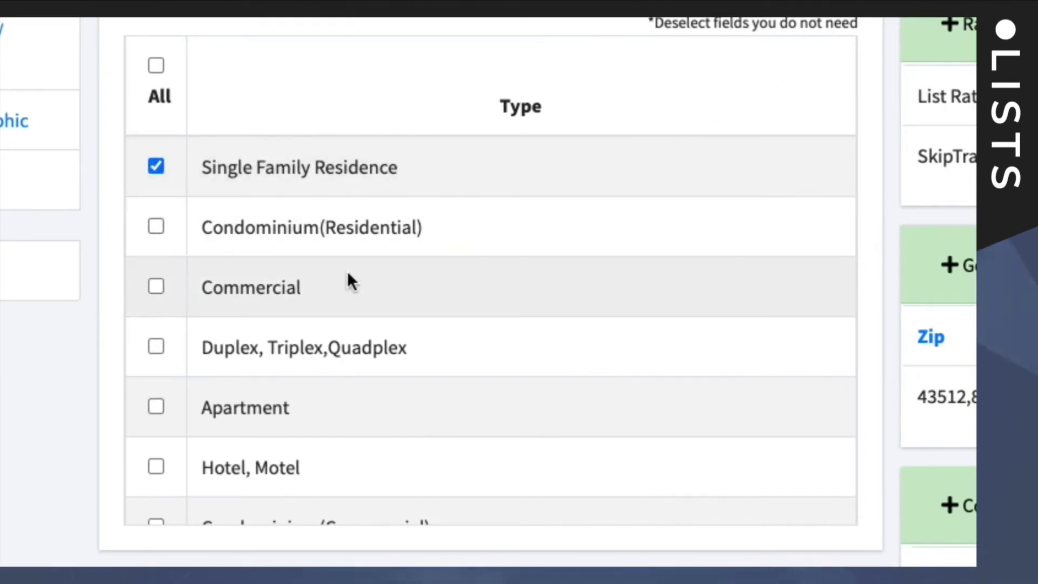
pyautogui.scroll(-10, 348, 273)
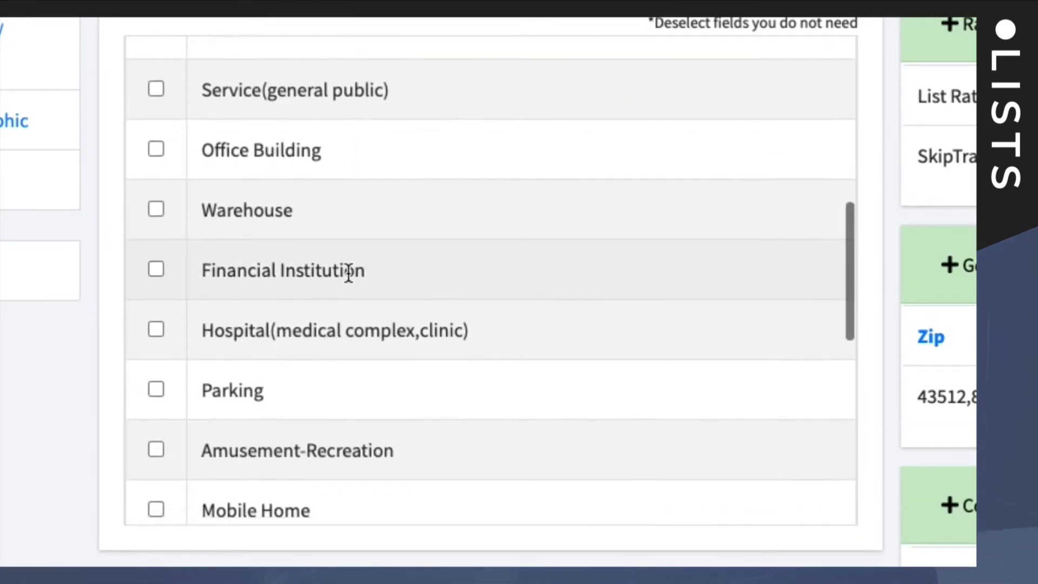
pyautogui.scroll(-10, 349, 273)
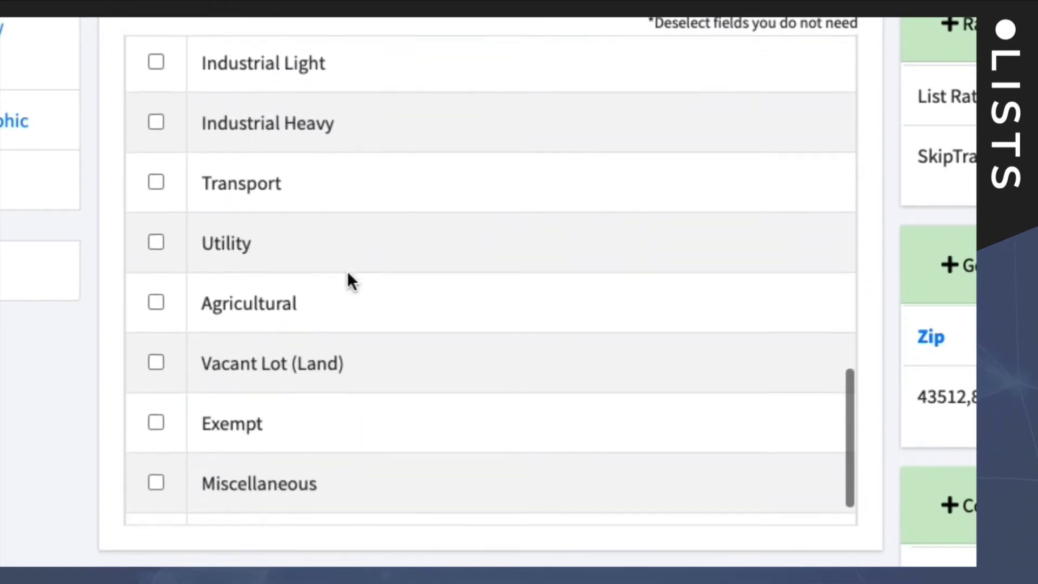
pyautogui.scroll(-1, 347, 271)
pyautogui.scroll(10, 347, 270)
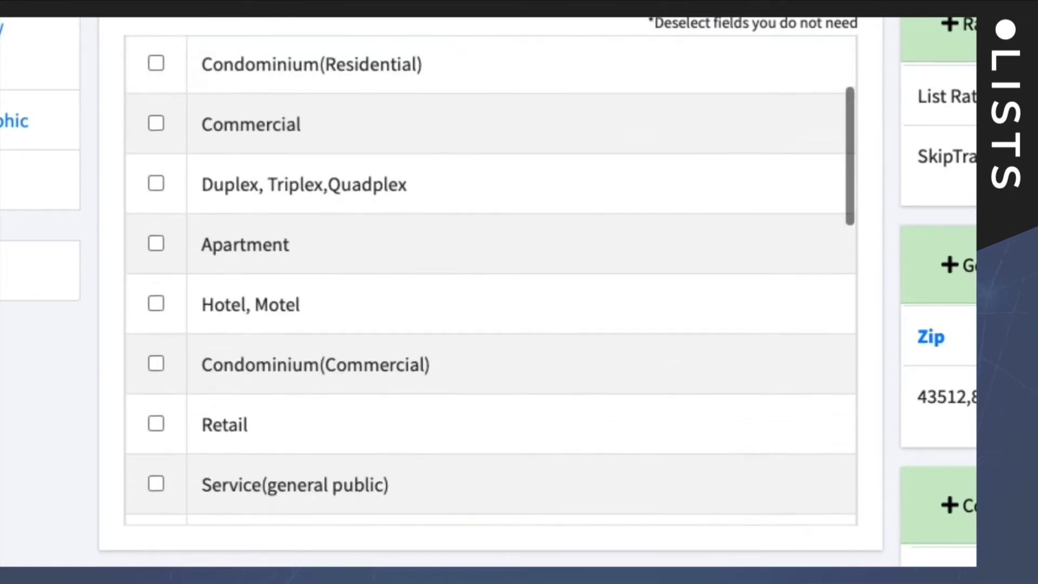
pyautogui.scroll(2, 491, 292)
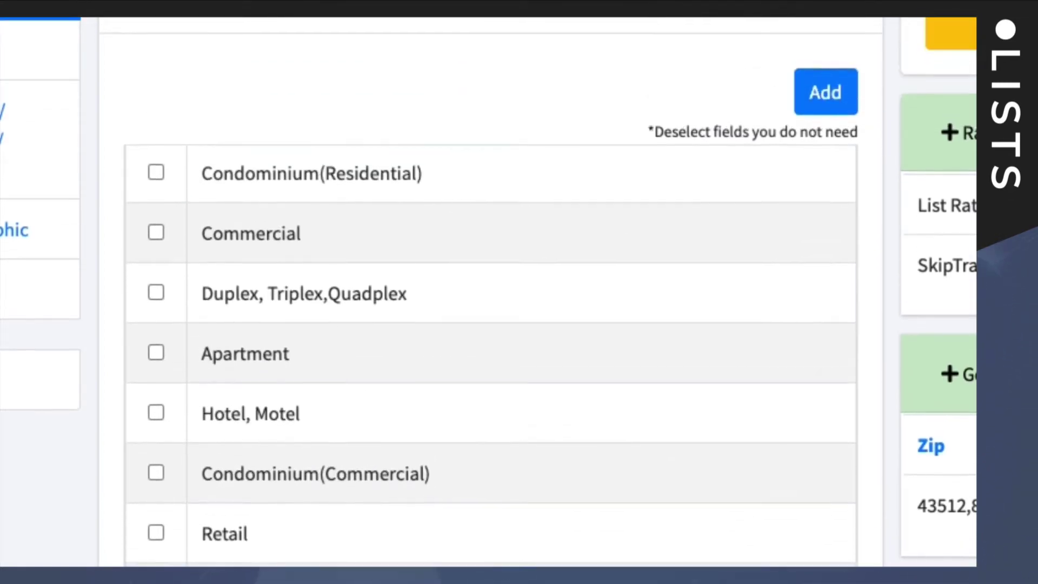
pyautogui.click(825, 93)
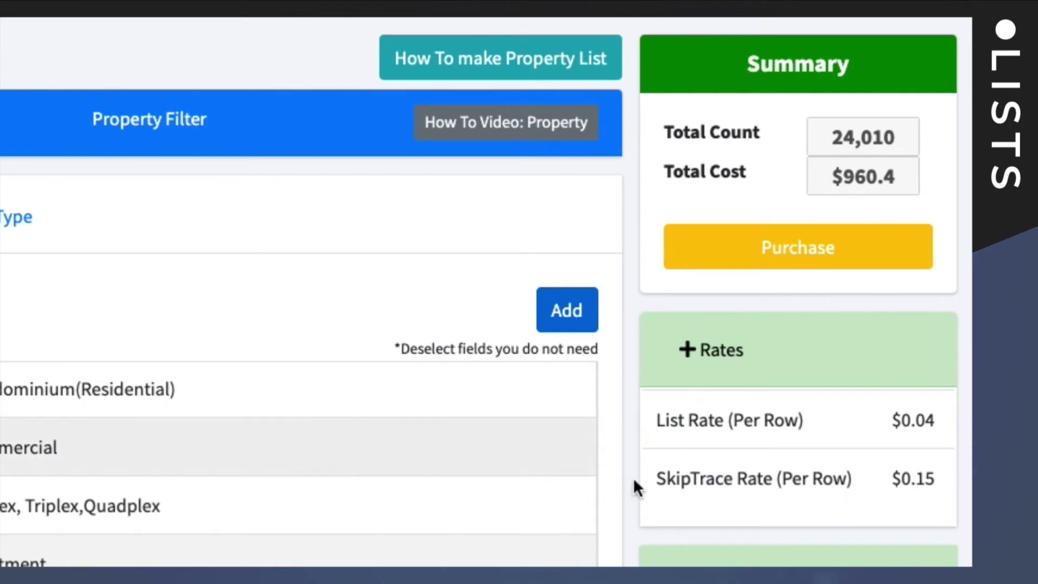
pyautogui.scroll(-10, 745, 351)
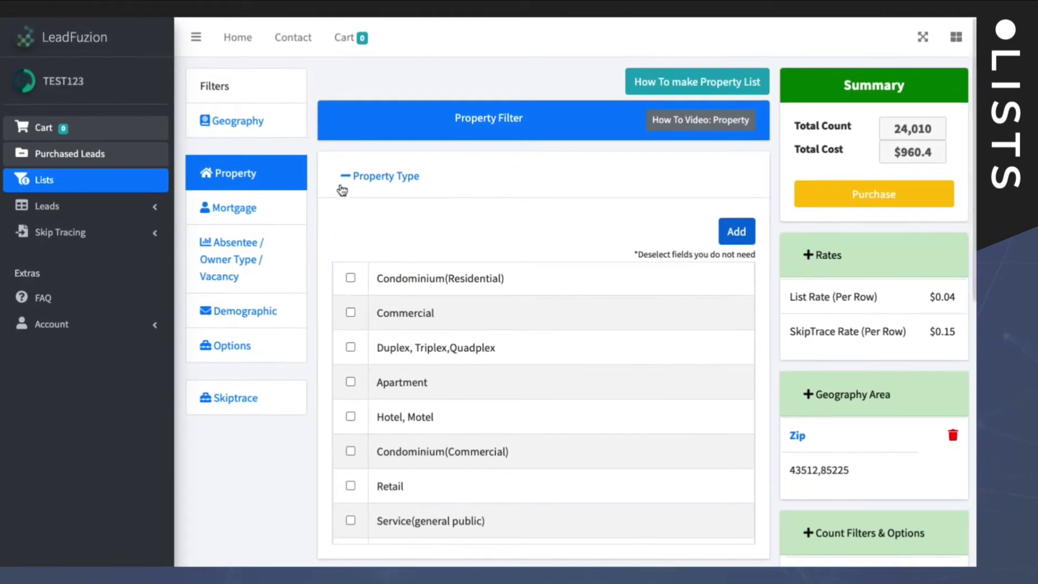
pyautogui.click(342, 176)
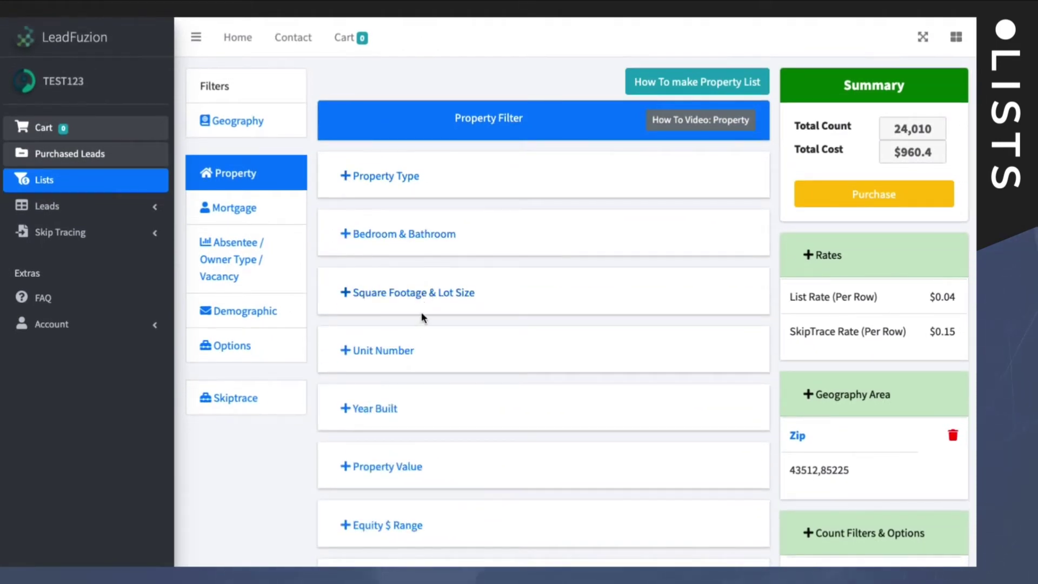
# - Examine the minimum and maximum options of the bedroom and bathroom filters without setting any
pyautogui.click(404, 232)
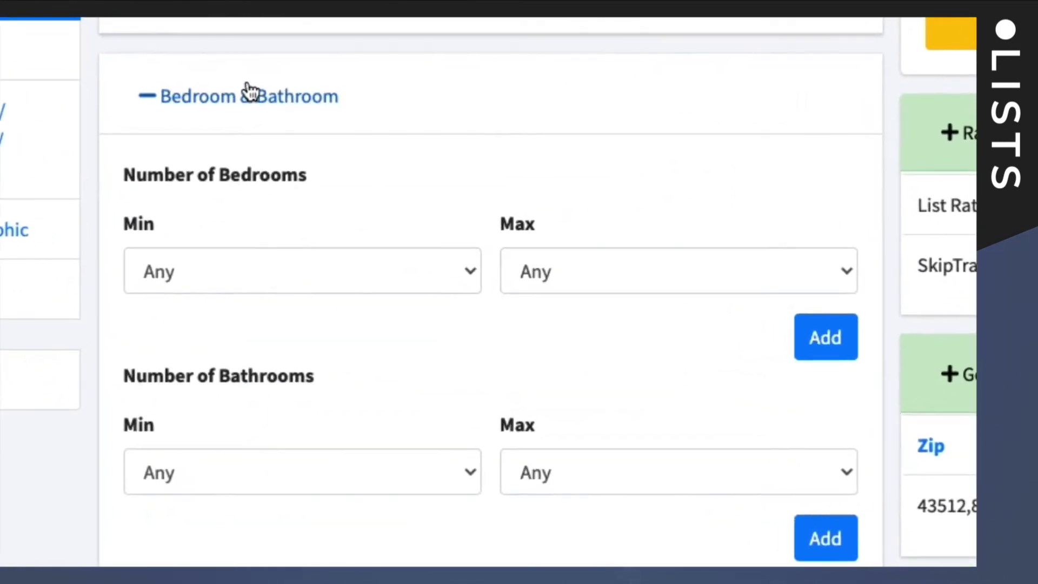
pyautogui.click(220, 280)
pyautogui.click(326, 210)
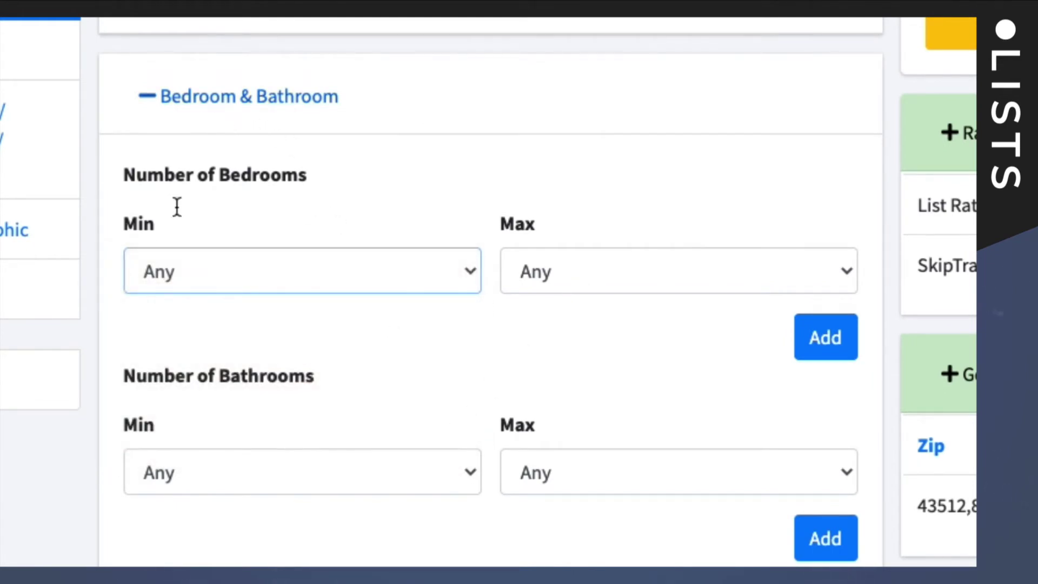
pyautogui.click(219, 103)
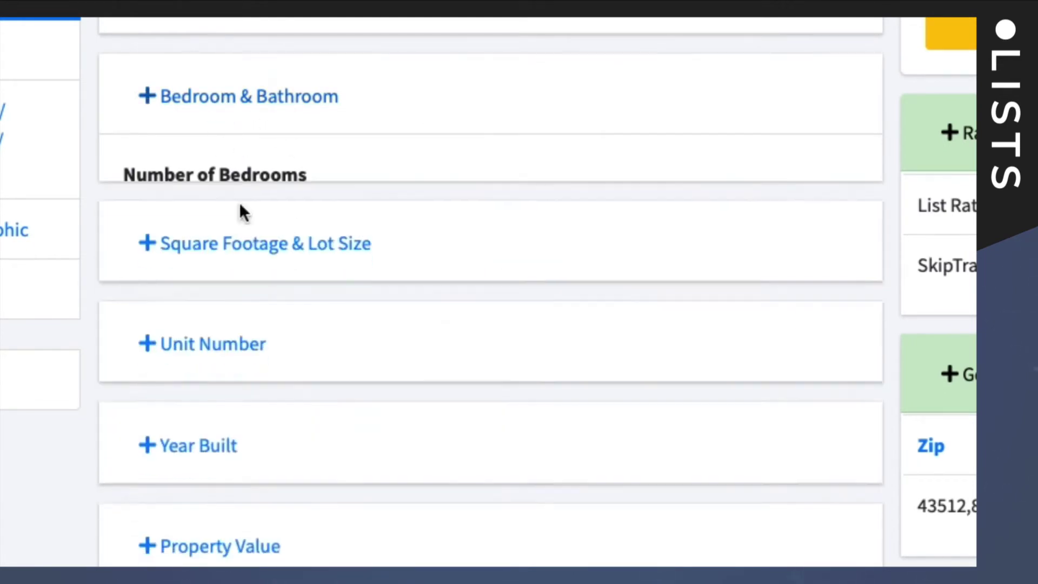
pyautogui.click(221, 98)
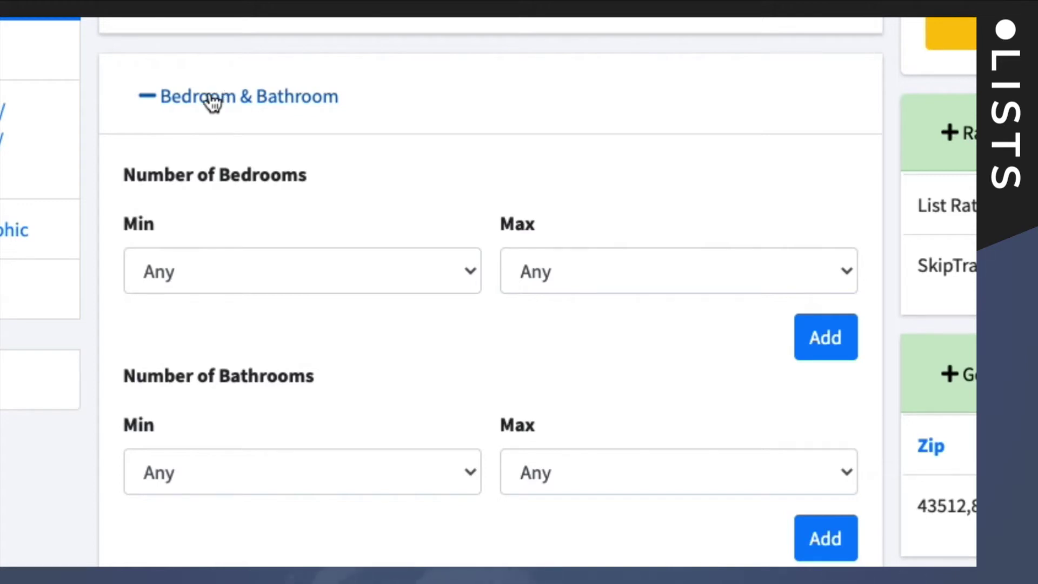
pyautogui.click(187, 112)
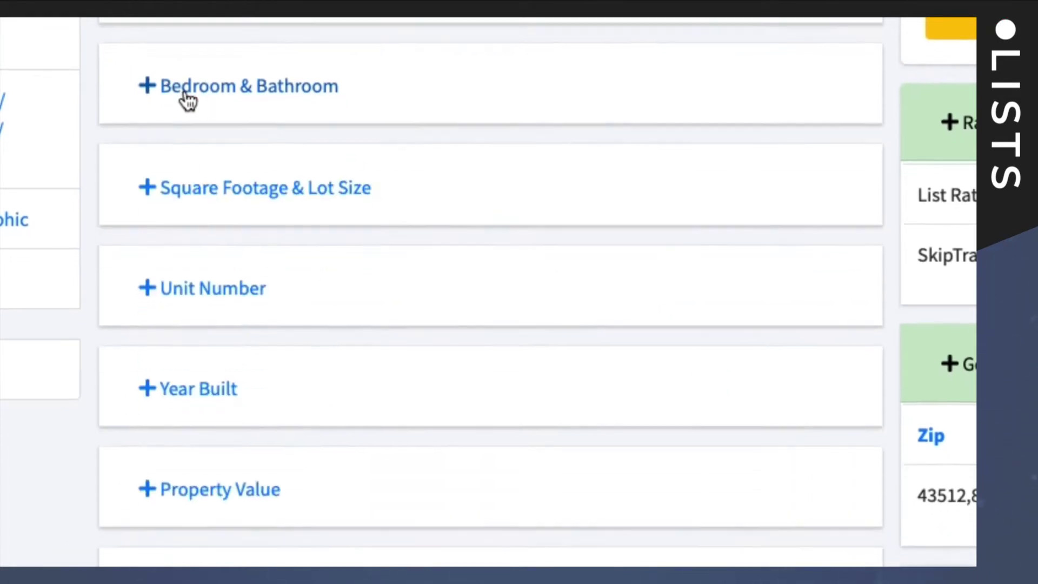
# - Add a square footage filter with a minimum of 1000 and collapse the square footage and lot size section
pyautogui.scroll(-2, 185, 143)
pyautogui.click(188, 95)
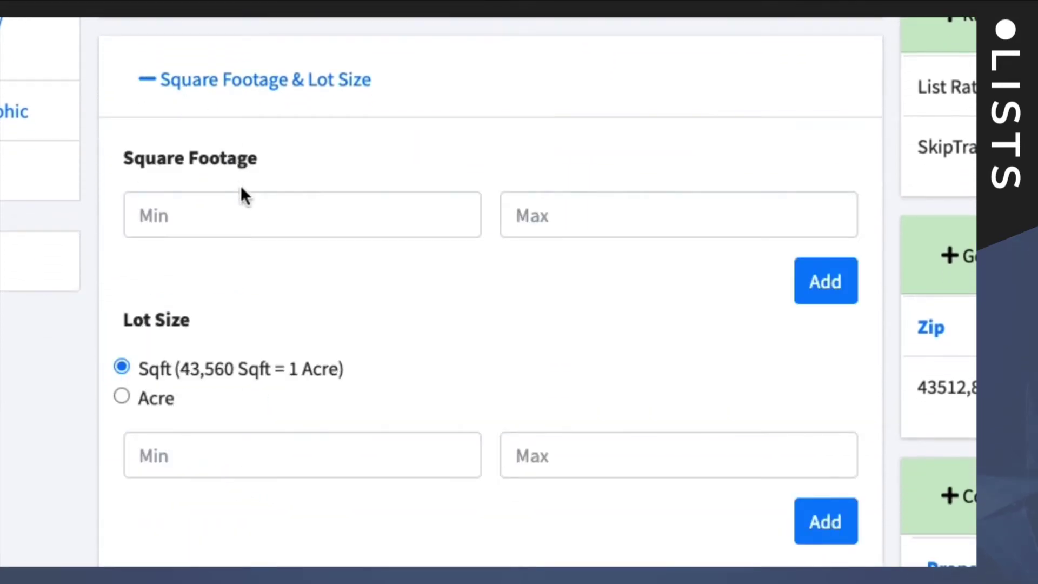
pyautogui.click(239, 213)
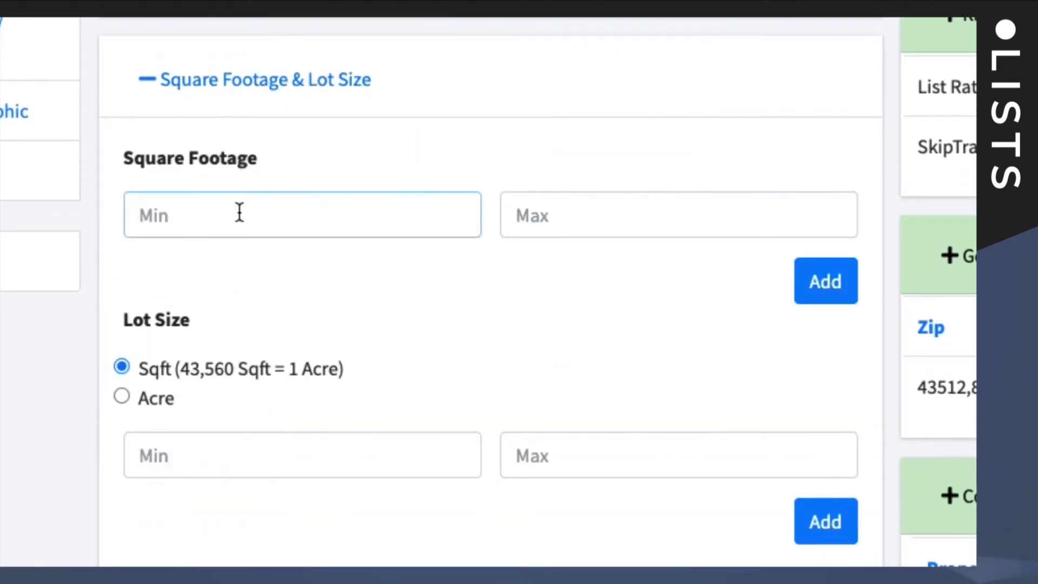
pyautogui.click(185, 447)
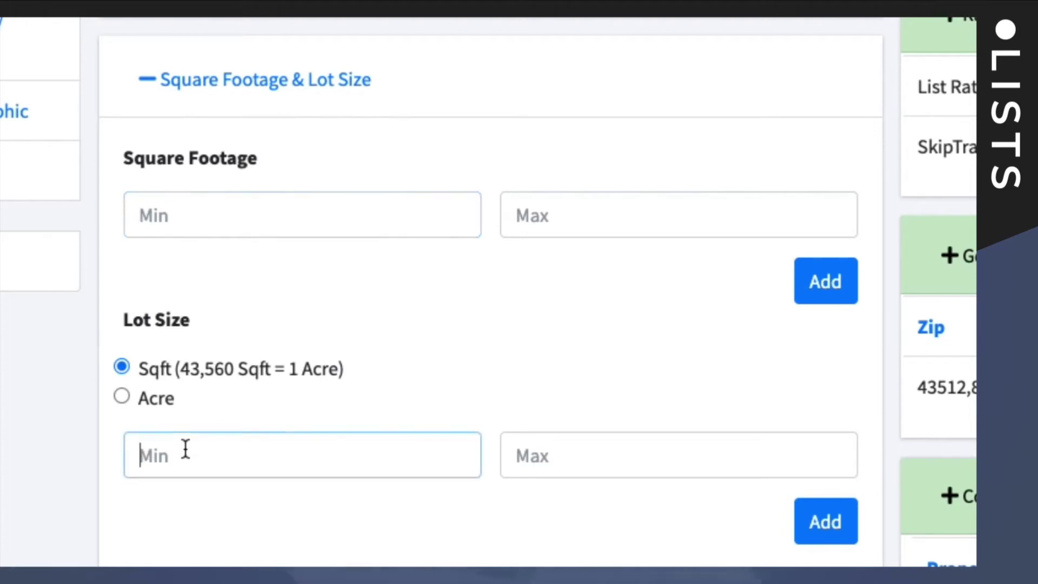
pyautogui.moveTo(124, 316); pyautogui.dragTo(196, 322)
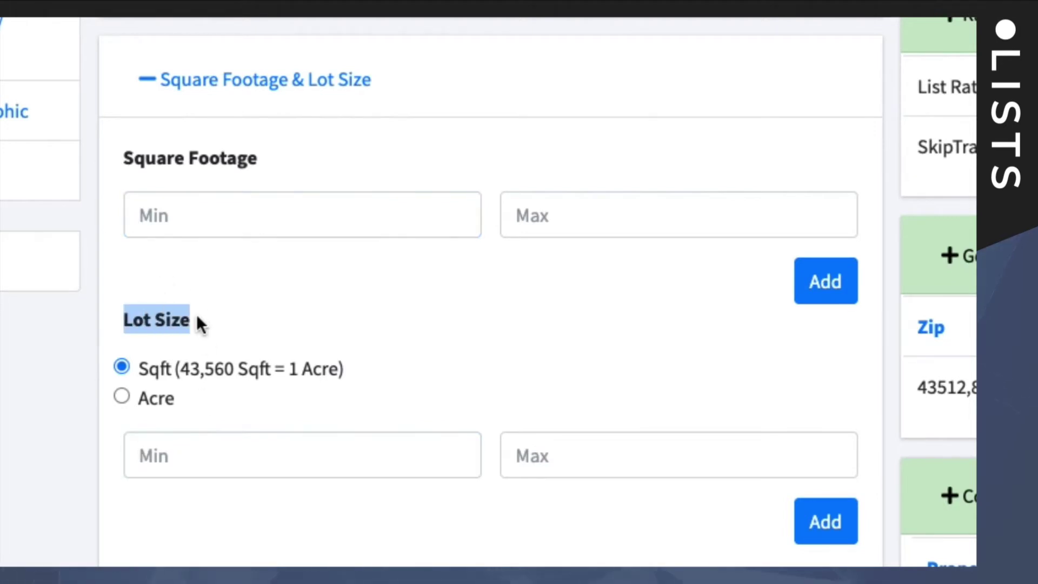
pyautogui.moveTo(122, 157); pyautogui.dragTo(264, 157)
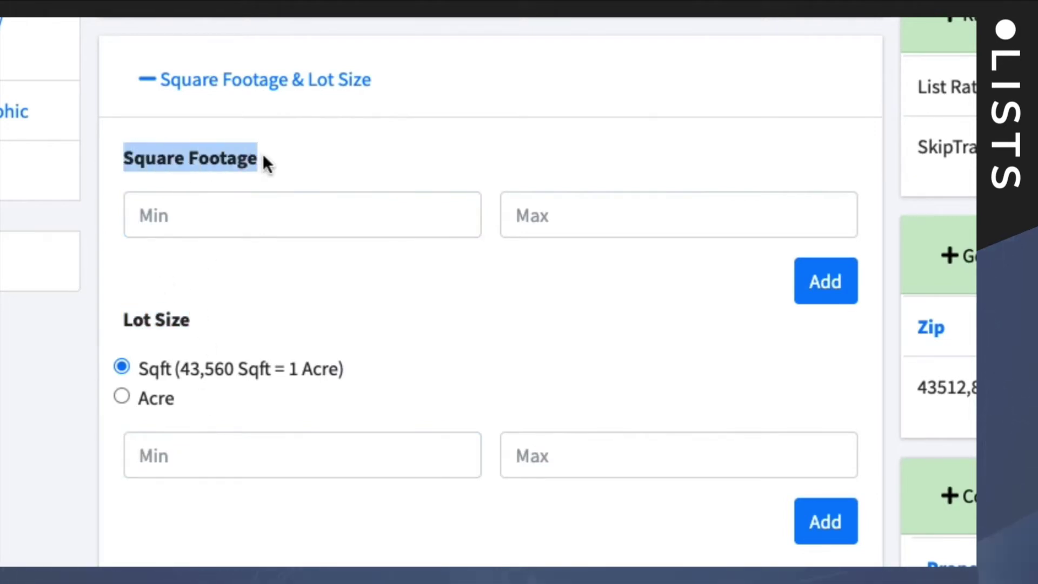
pyautogui.click(231, 203)
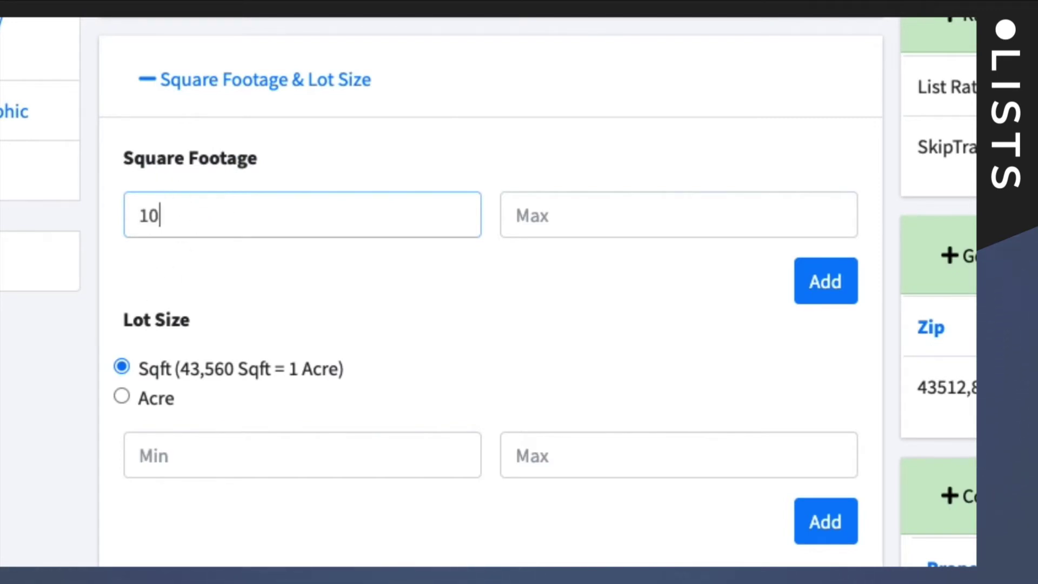
pyautogui.click(820, 277)
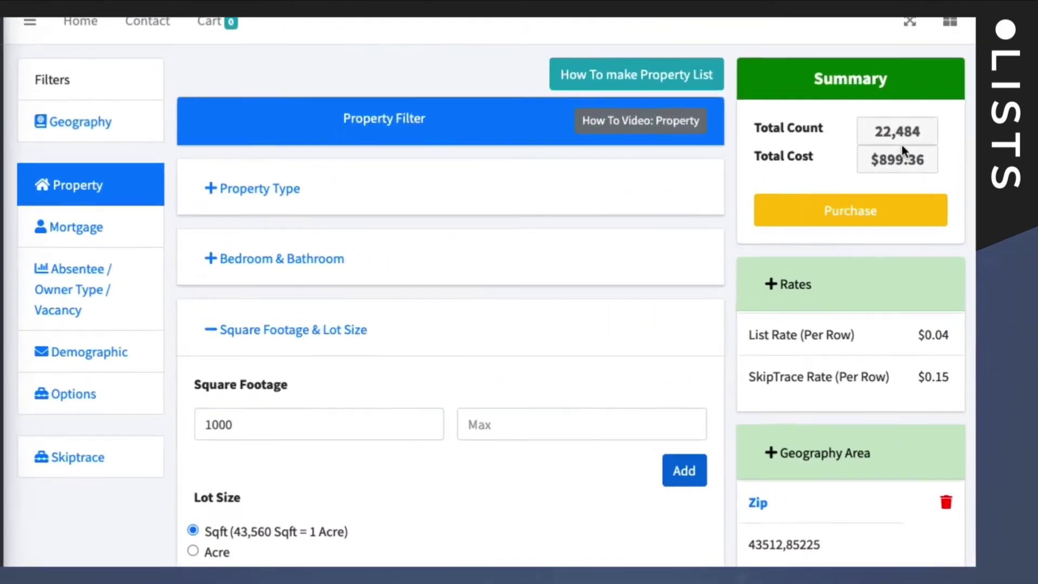
pyautogui.scroll(-8, 792, 501)
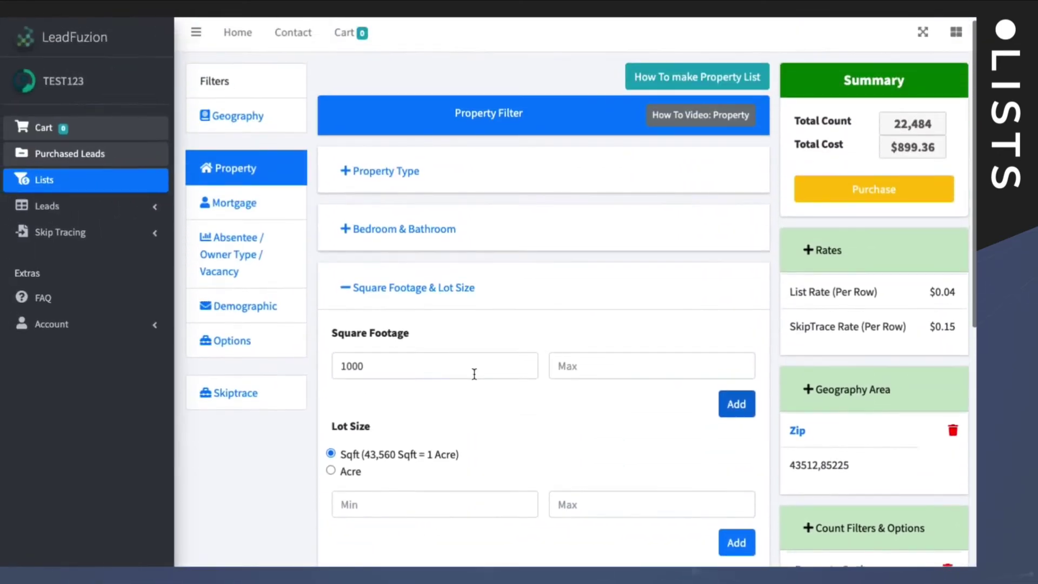
pyautogui.click(411, 290)
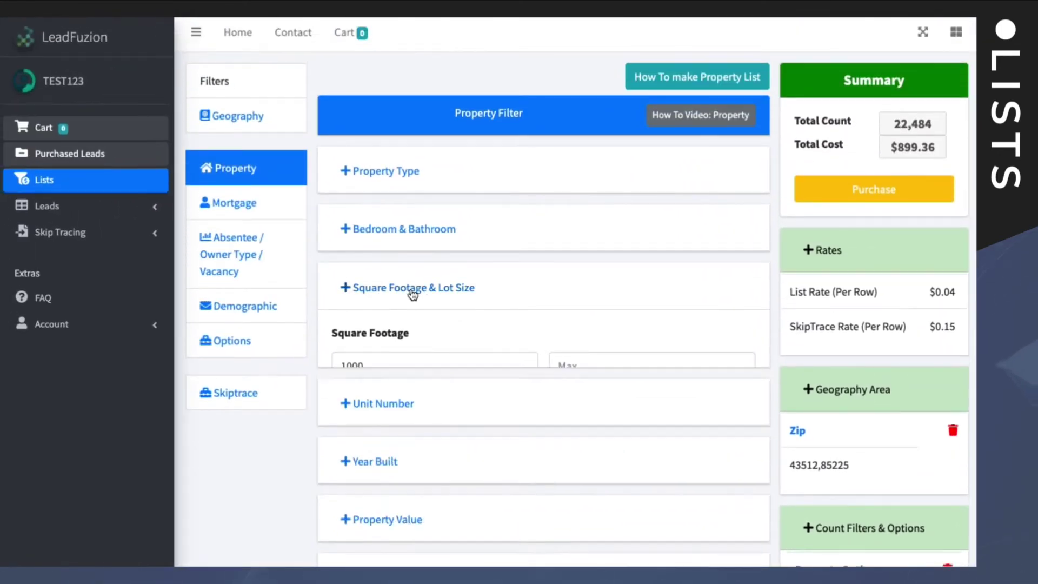
# - Examine the minimum and maximum fields of the unit number filter without entering a range
pyautogui.scroll(-3, 479, 412)
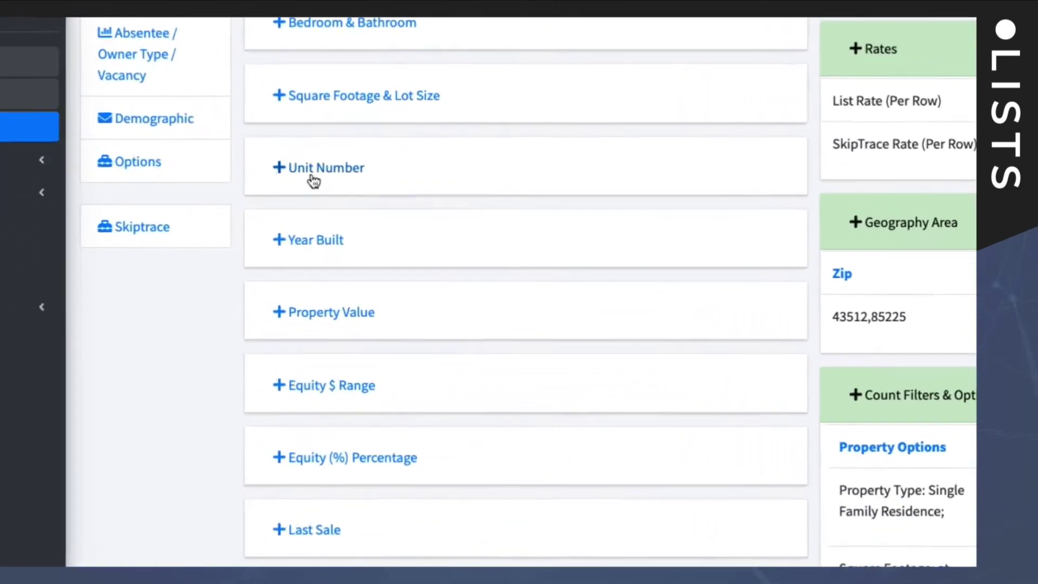
pyautogui.click(374, 214)
pyautogui.click(193, 82)
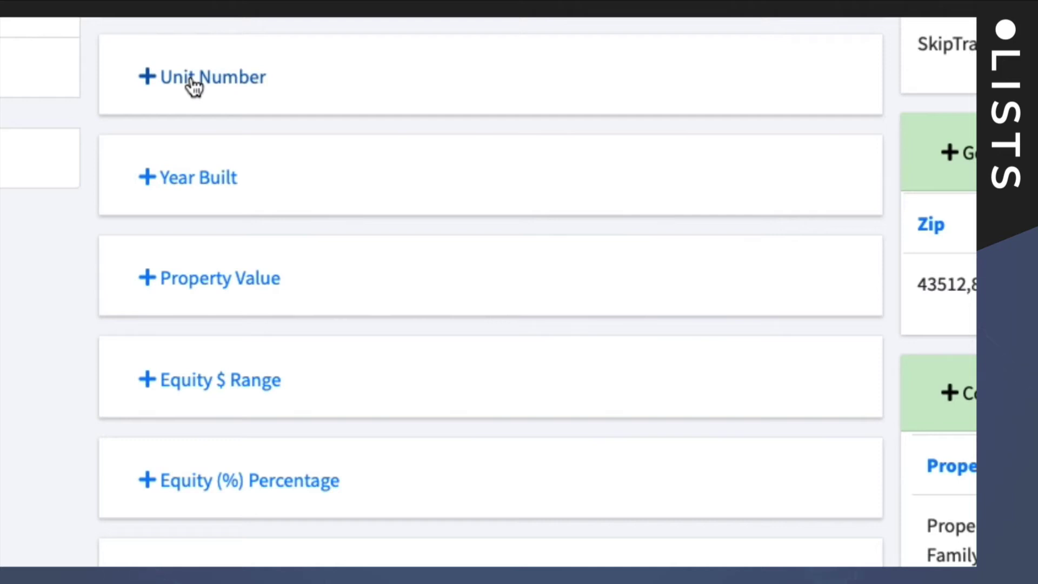
pyautogui.click(193, 82)
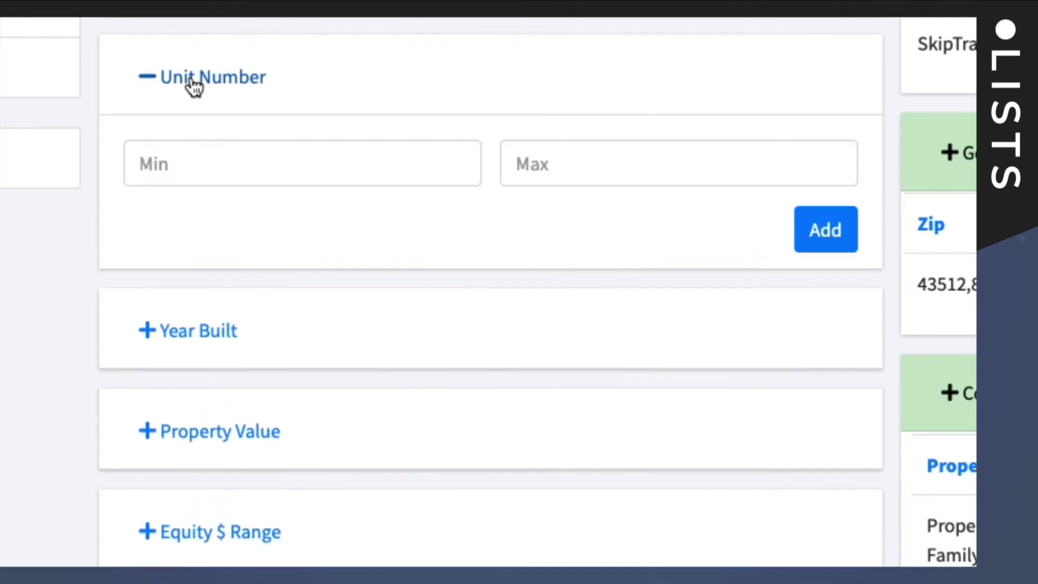
pyautogui.click(550, 163)
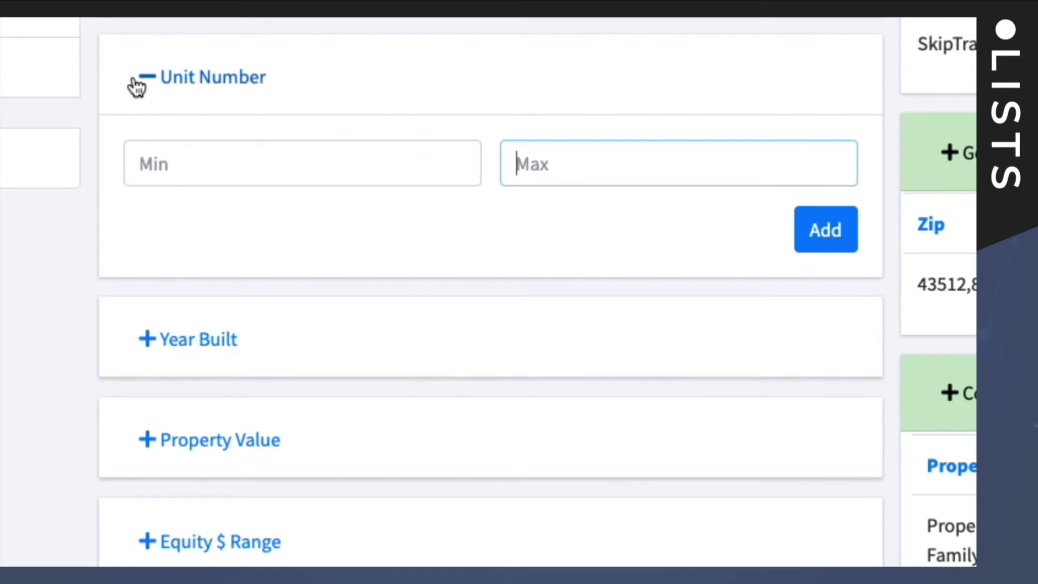
pyautogui.click(172, 81)
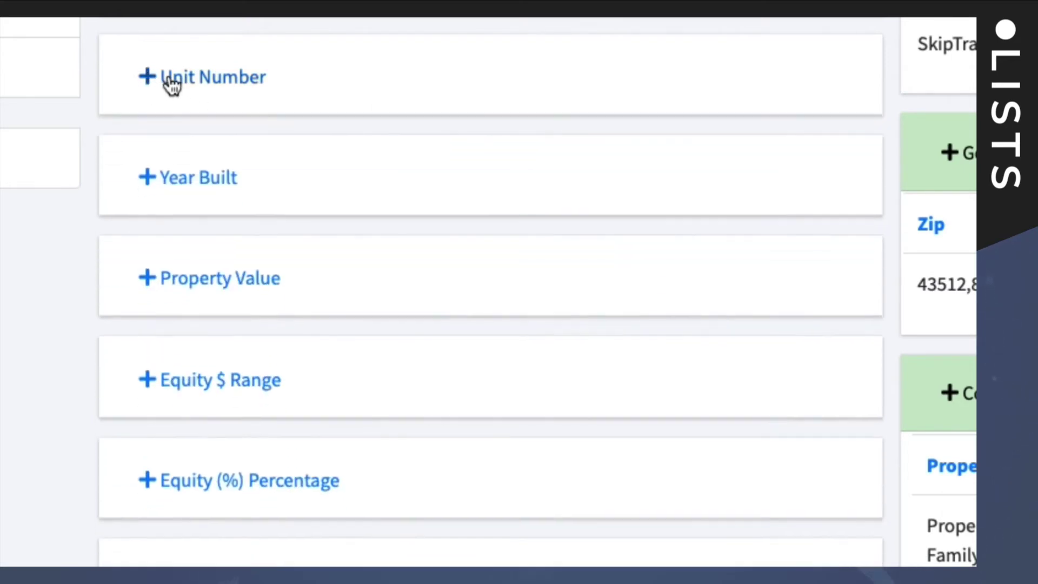
# - Add a year built filter starting from 2000 and check it among the applied property options
pyautogui.click(171, 183)
pyautogui.click(207, 209)
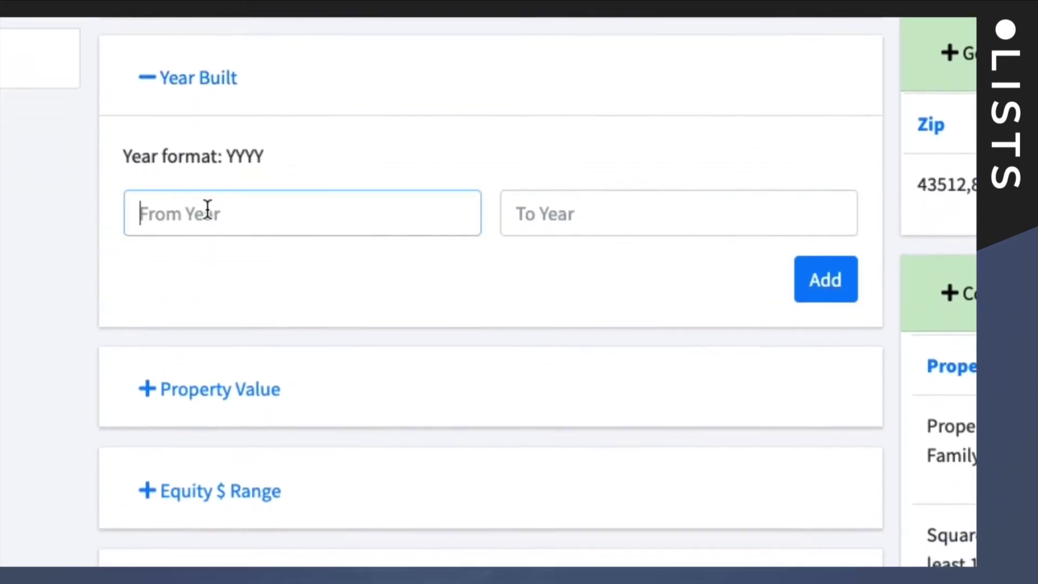
pyautogui.write('2000')
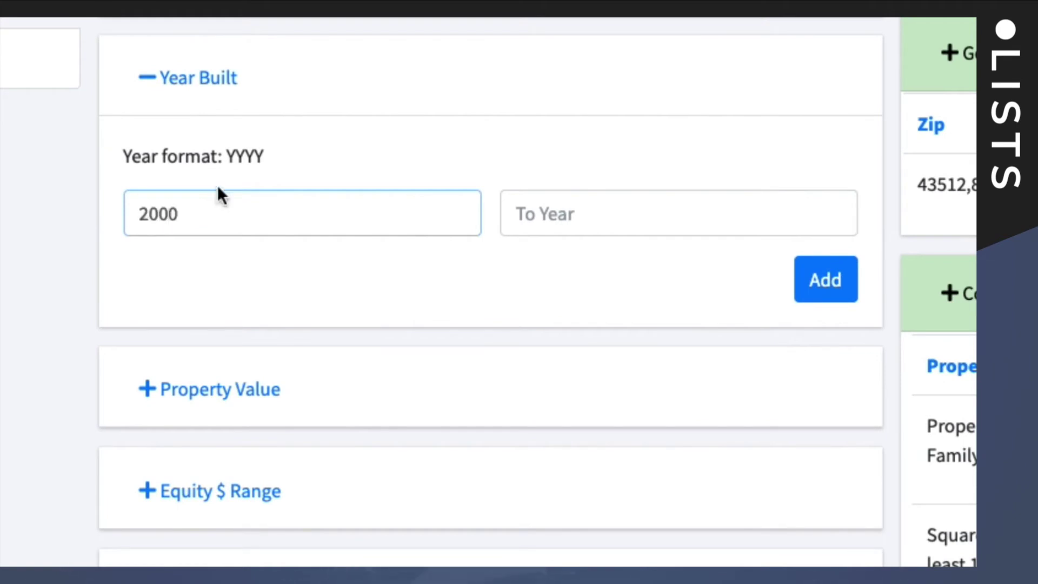
pyautogui.click(816, 282)
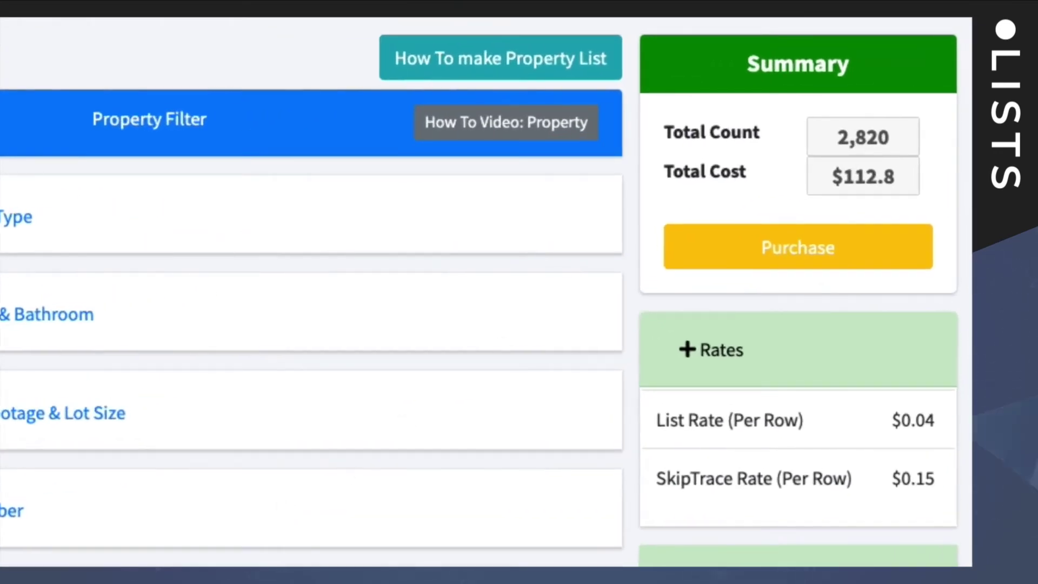
pyautogui.scroll(-5, 737, 560)
pyautogui.scroll(-1, 737, 562)
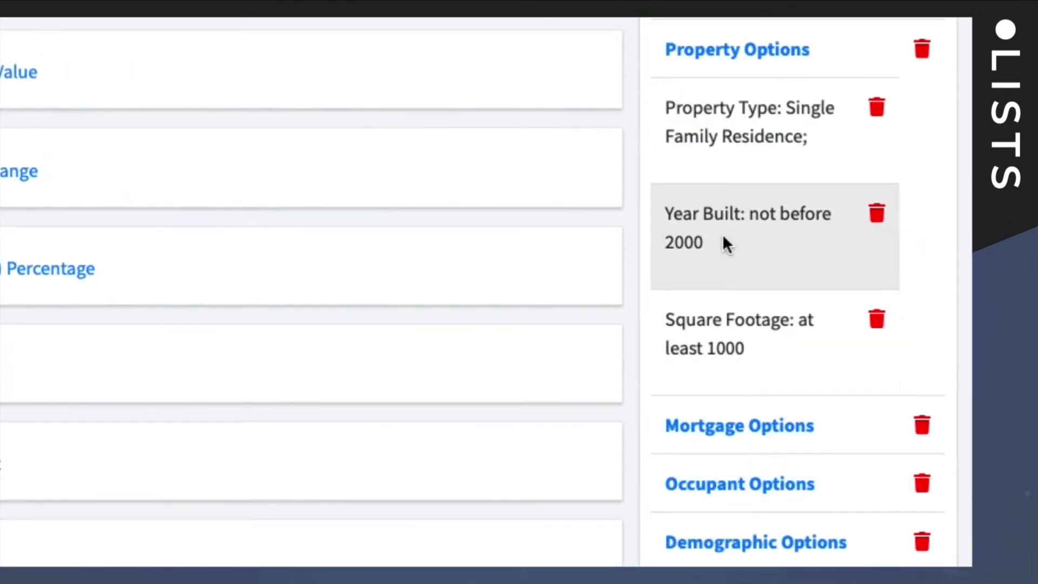
pyautogui.click(689, 251)
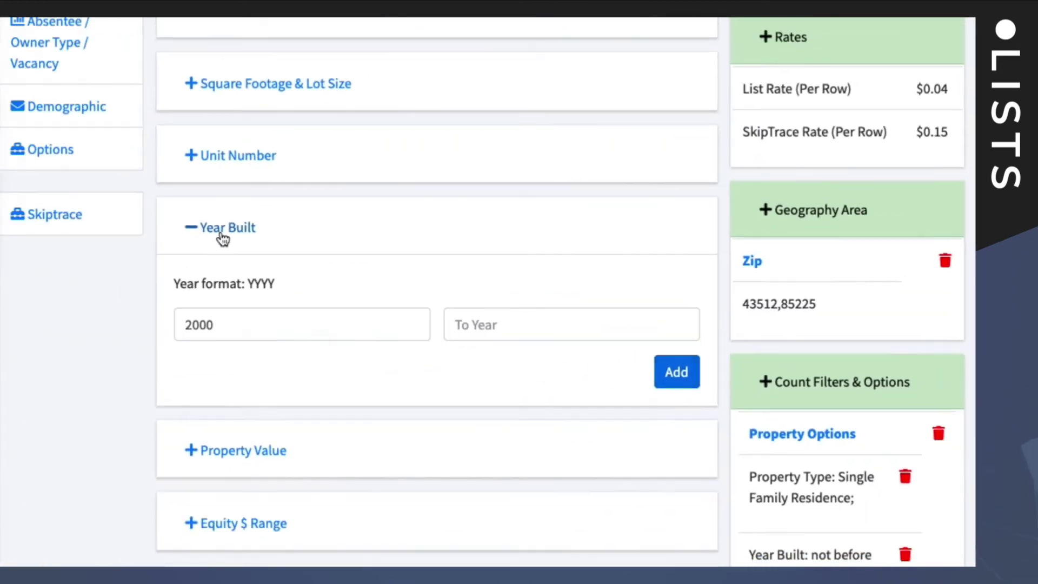
# - Collapse the year built section and examine the minimum and maximum fields of the property value filter without entering a range
pyautogui.click(222, 235)
pyautogui.scroll(-1, 285, 404)
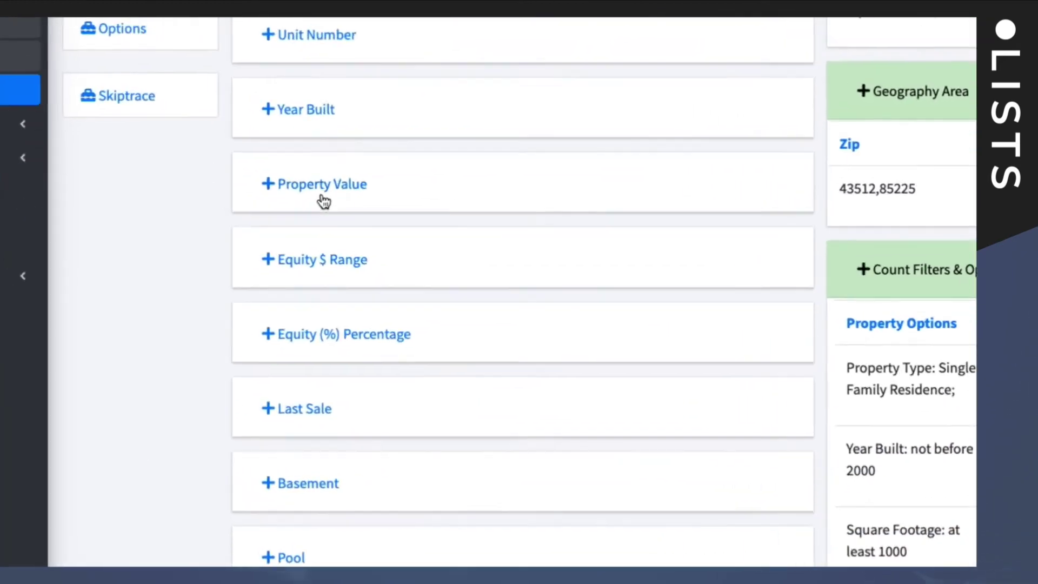
pyautogui.click(243, 233)
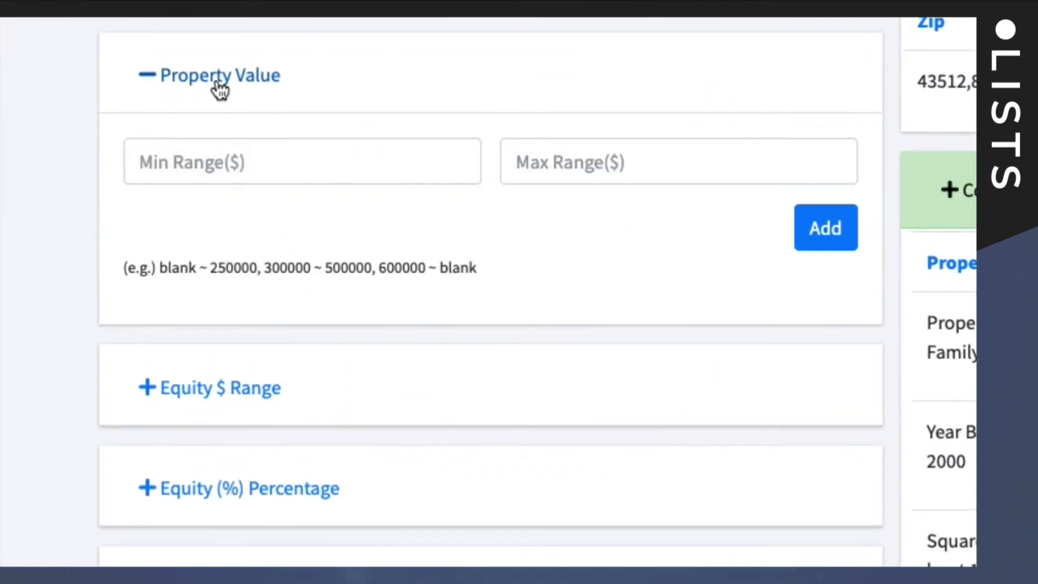
pyautogui.click(210, 80)
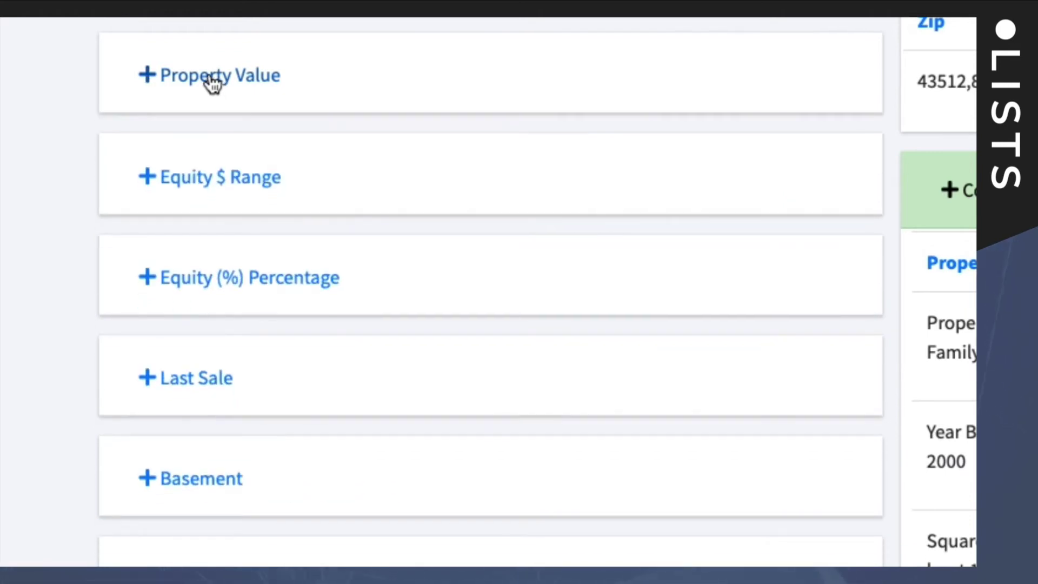
# - Try a minimum of 30000 in the equity dollar range filter, clear it without adding and collapse the section
pyautogui.click(215, 174)
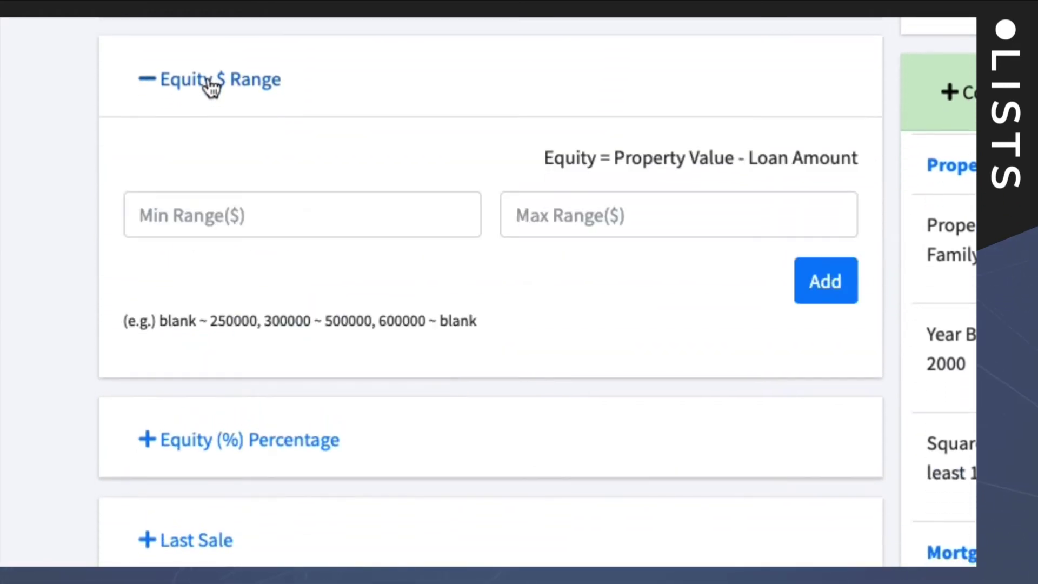
pyautogui.click(200, 216)
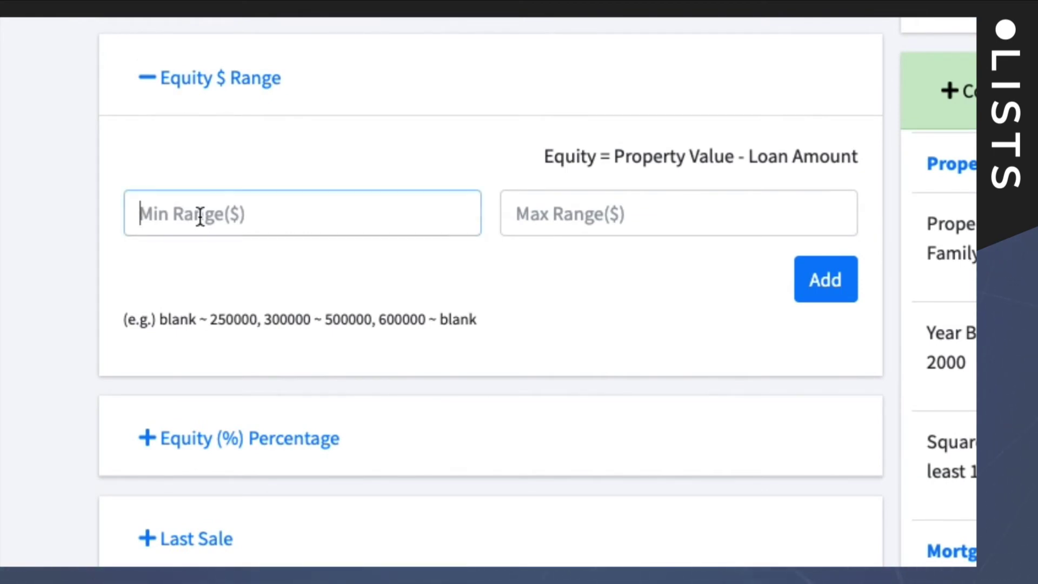
pyautogui.write('30000')
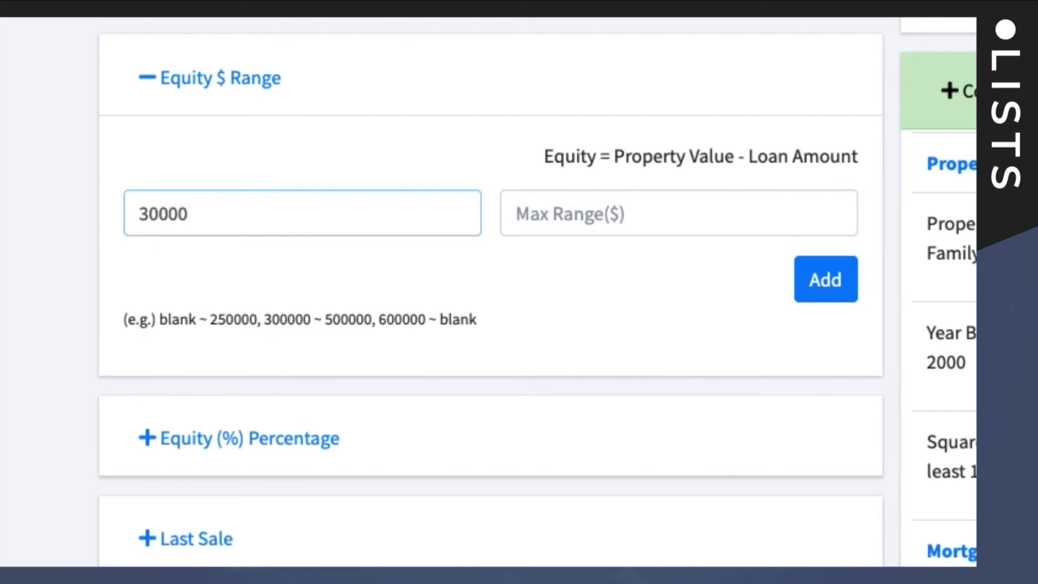
pyautogui.moveTo(203, 218); pyautogui.dragTo(123, 218)
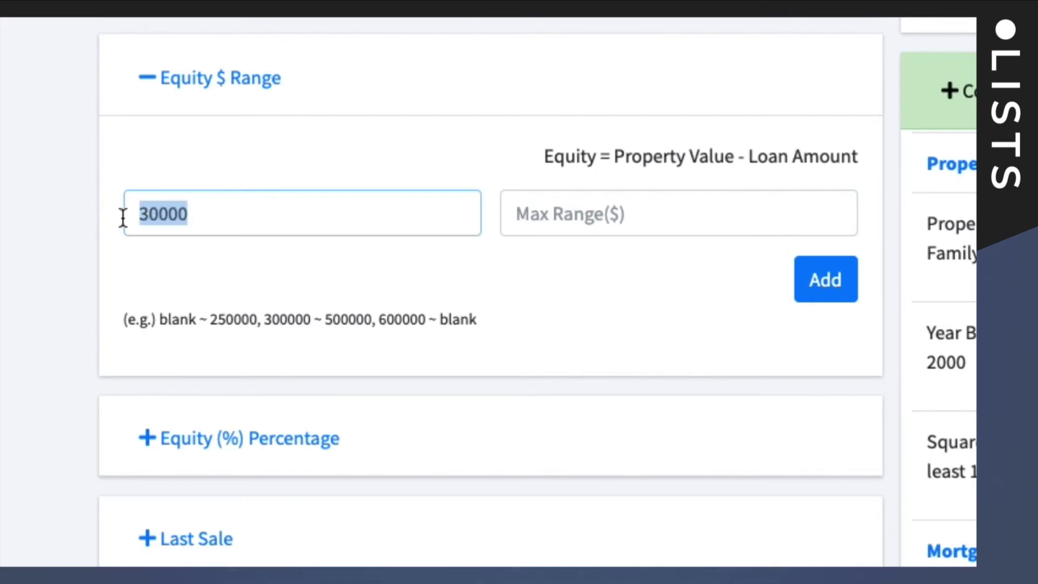
pyautogui.press('BackSpace')
pyautogui.click(147, 79)
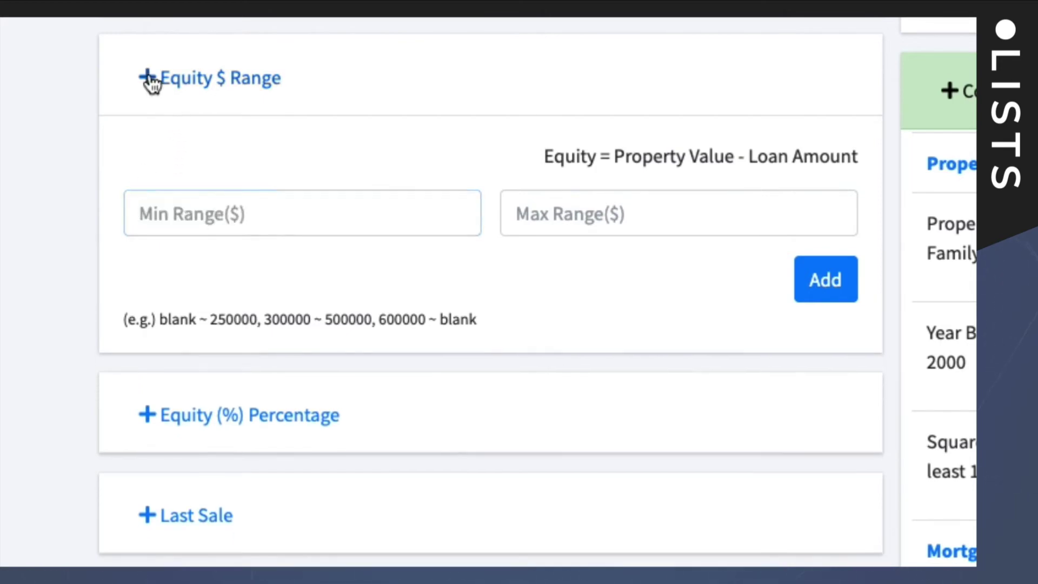
# - Open the equity percentage filter and enter a ratio range from 0 to 70
pyautogui.scroll(-1, 189, 187)
pyautogui.click(186, 133)
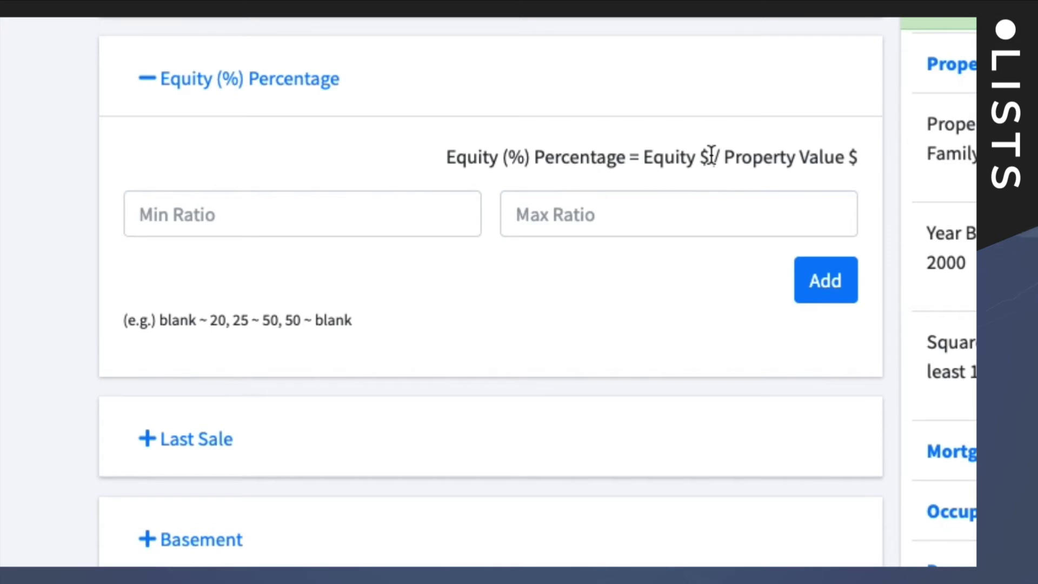
pyautogui.click(367, 208)
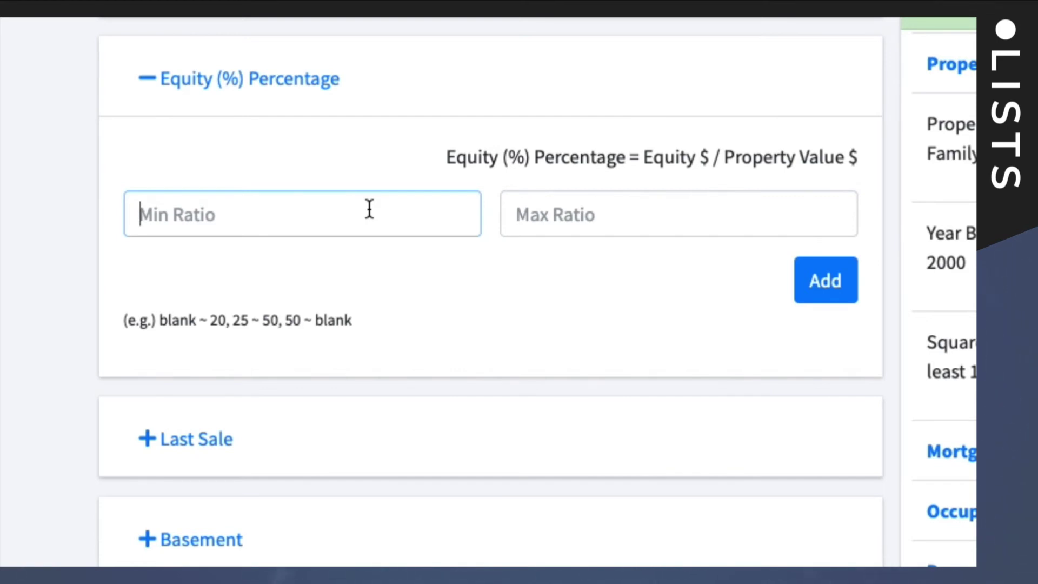
pyautogui.click(593, 217)
pyautogui.write('70')
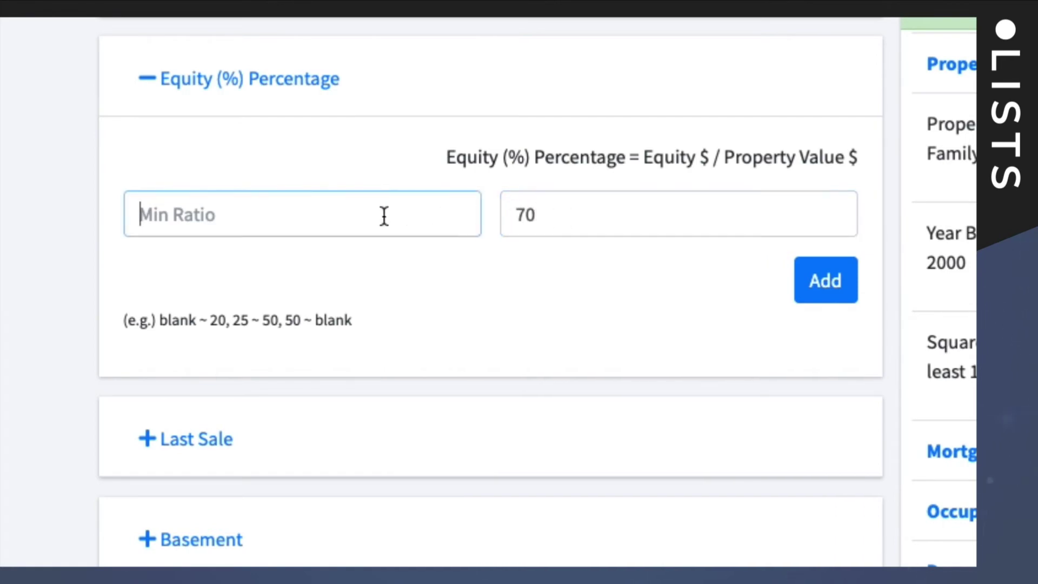
pyautogui.write('0')
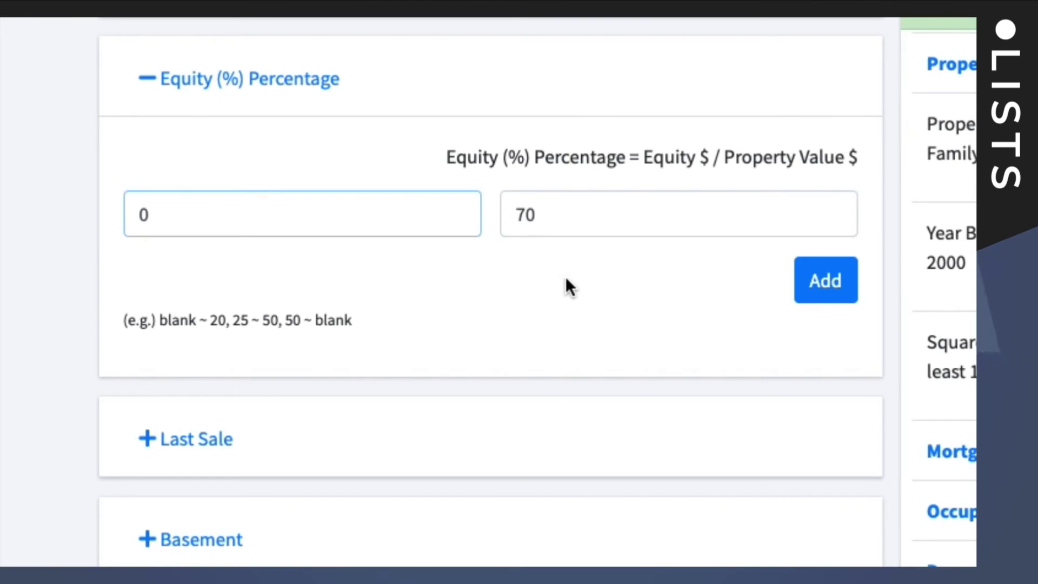
pyautogui.click(593, 268)
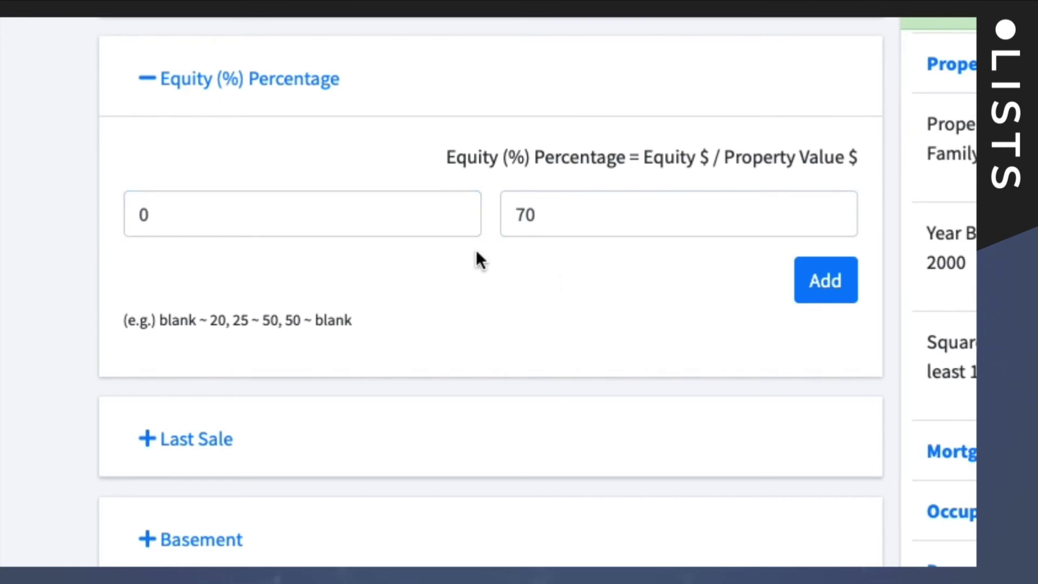
# - Change the equity percentage range to a minimum ratio of 70 and a maximum ratio of 100
pyautogui.doubleClick(324, 221)
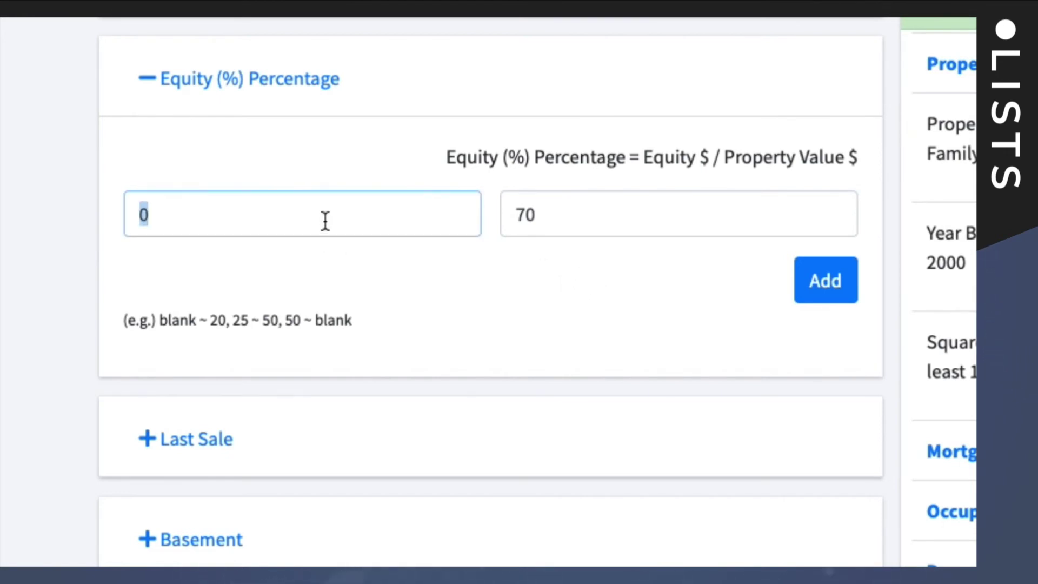
pyautogui.write('70')
pyautogui.press('Tab')
pyautogui.write('1')
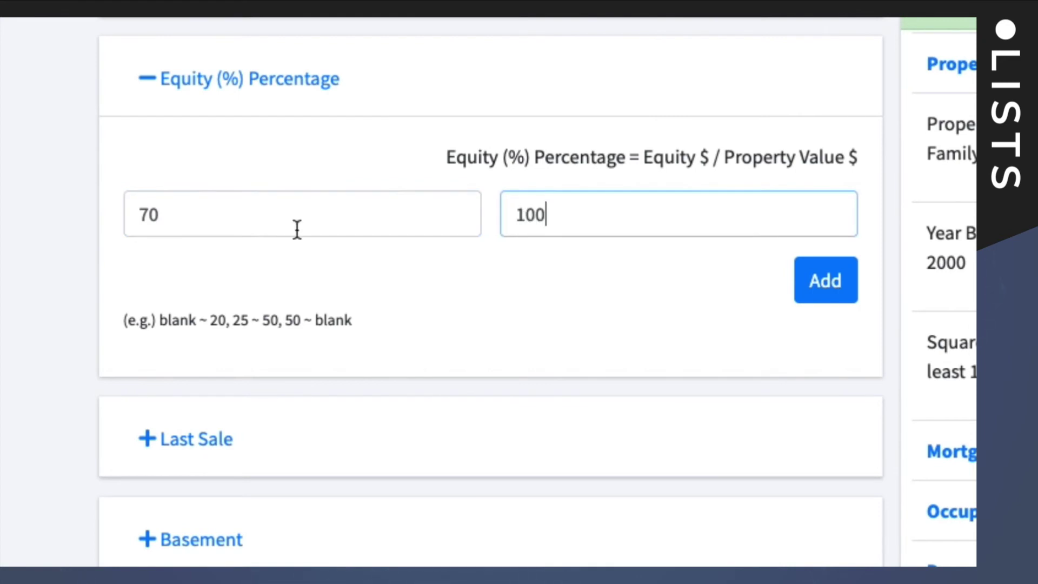
# - Set the minimum equity ratio to 30 and add the equity percentage filter
pyautogui.moveTo(185, 226); pyautogui.dragTo(138, 218)
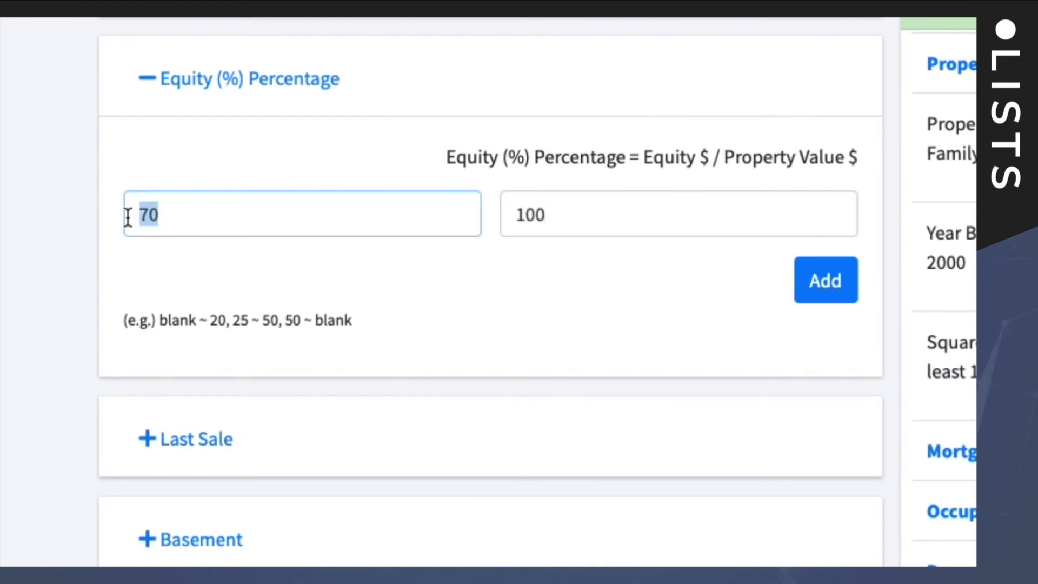
pyautogui.write('30')
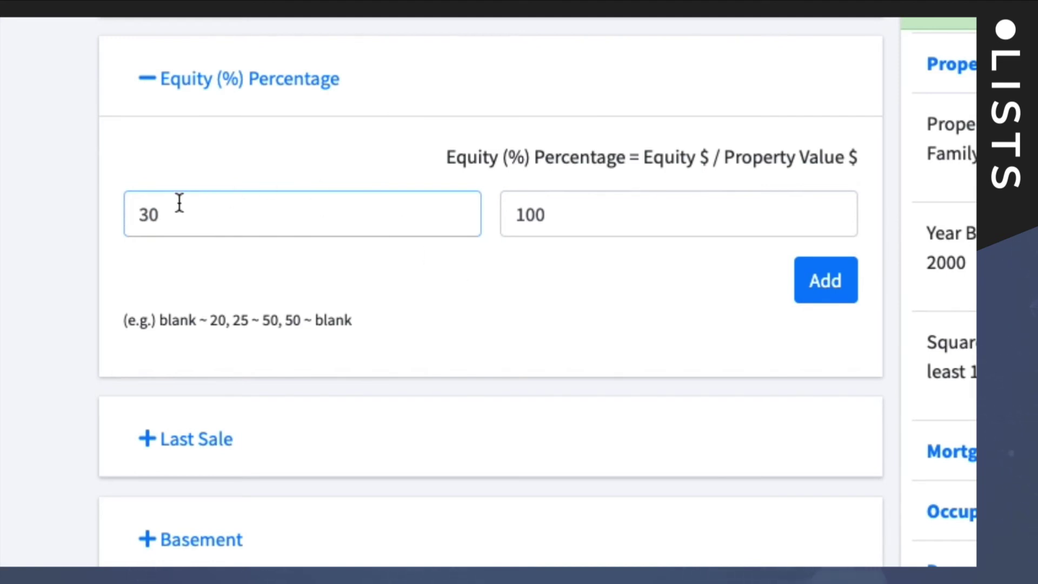
pyautogui.click(587, 205)
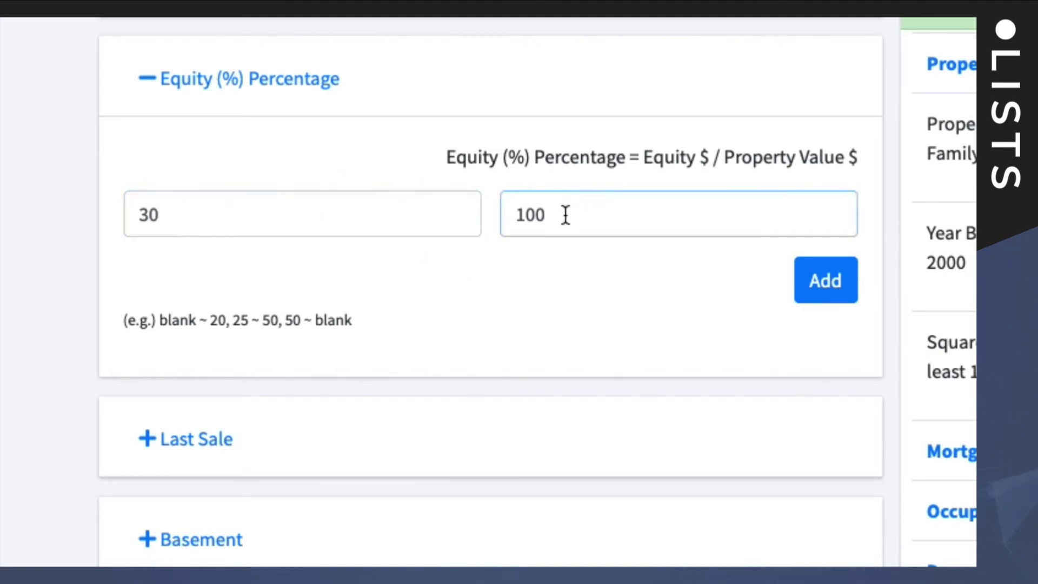
pyautogui.click(825, 286)
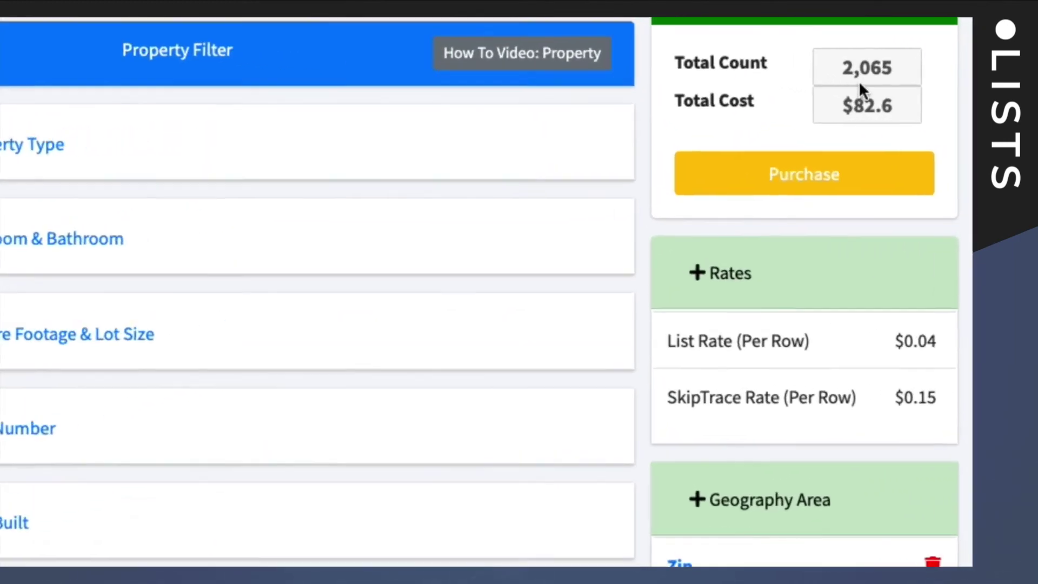
# - Check the added ratio filter among the applied property options and collapse the equity percentage section
pyautogui.scroll(-10, 728, 482)
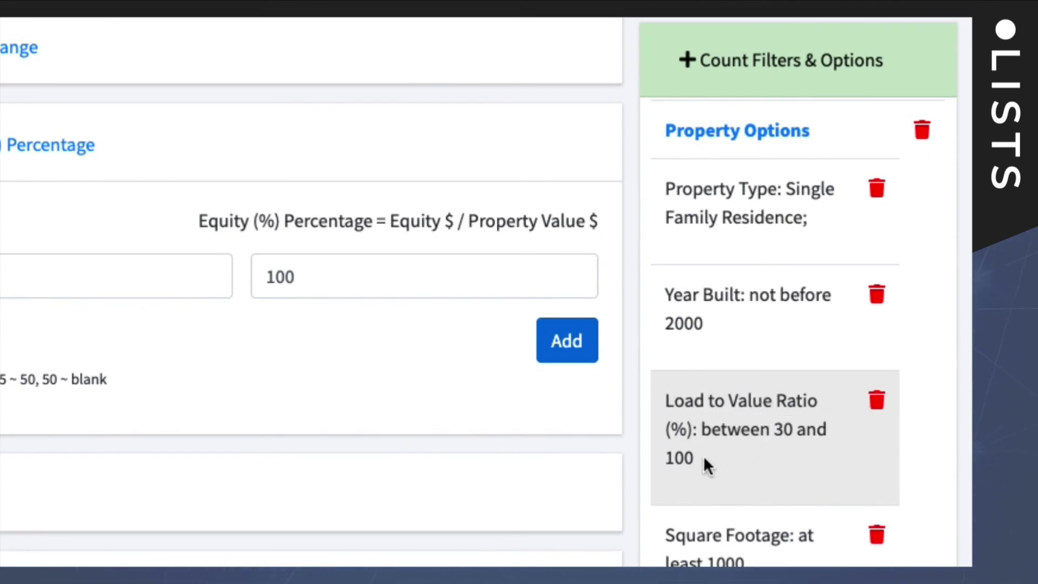
pyautogui.scroll(6, 283, 429)
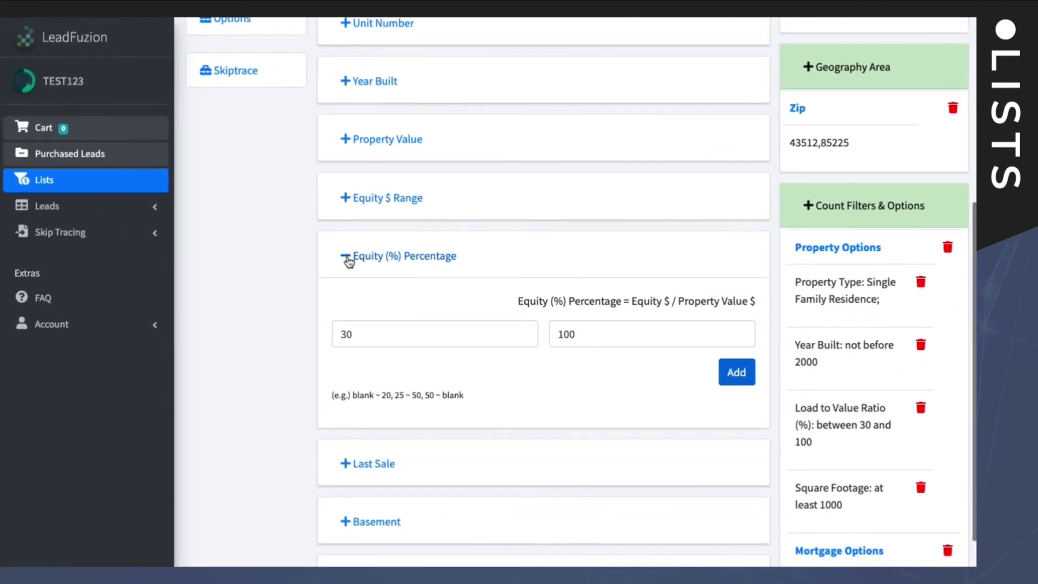
pyautogui.click(348, 259)
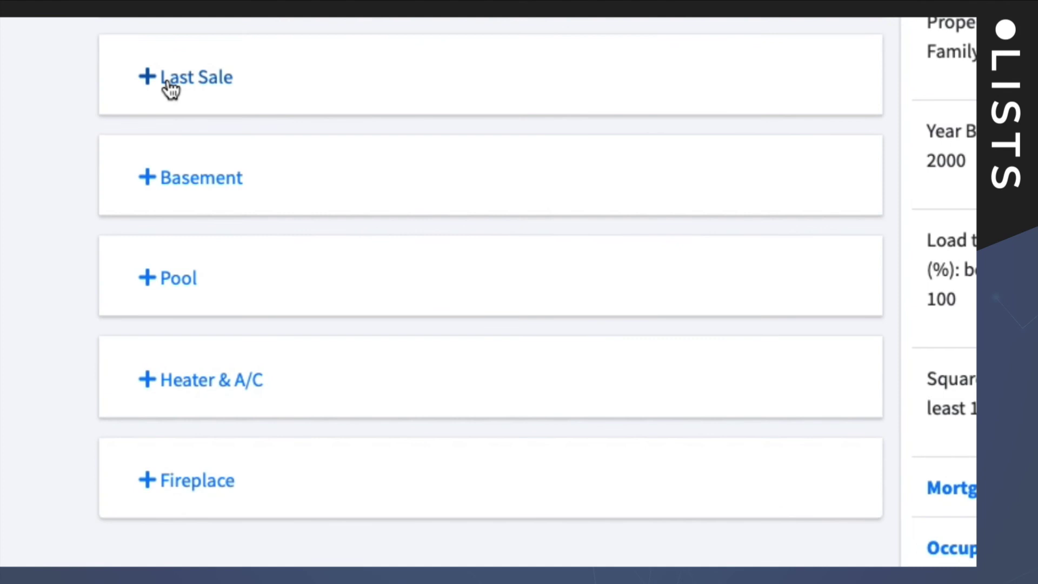
# - Examine the last sale date fields and the basement area filter without setting any values
pyautogui.click(170, 87)
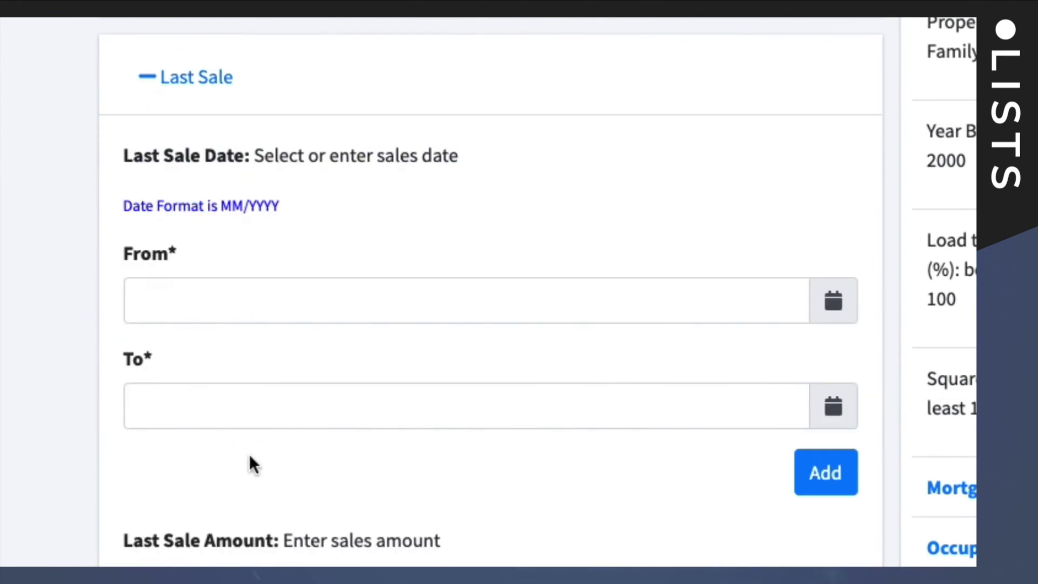
pyautogui.click(184, 81)
pyautogui.scroll(-1, 290, 327)
pyautogui.scroll(-1, 204, 121)
pyautogui.click(201, 91)
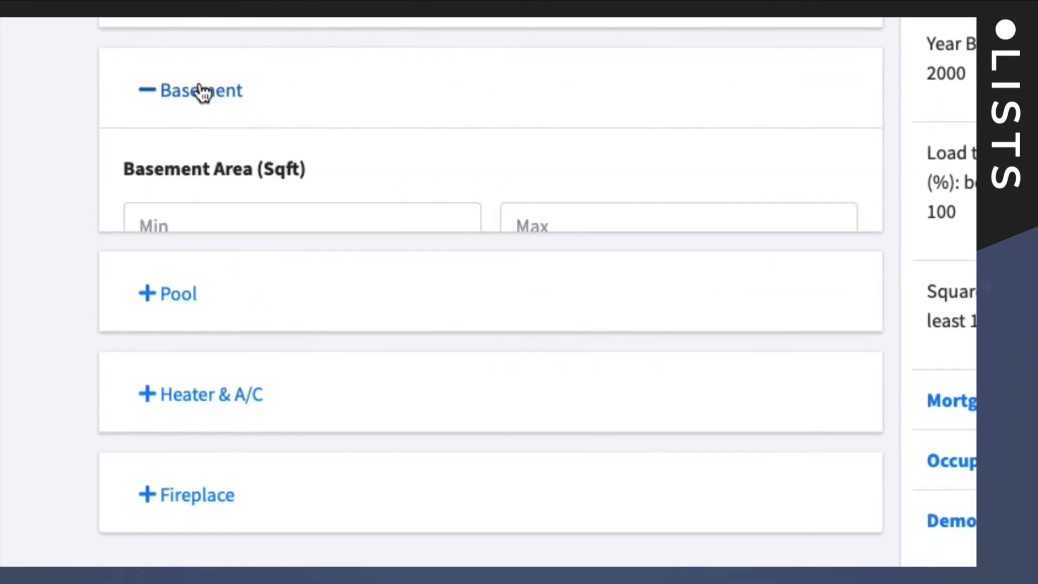
pyautogui.click(201, 80)
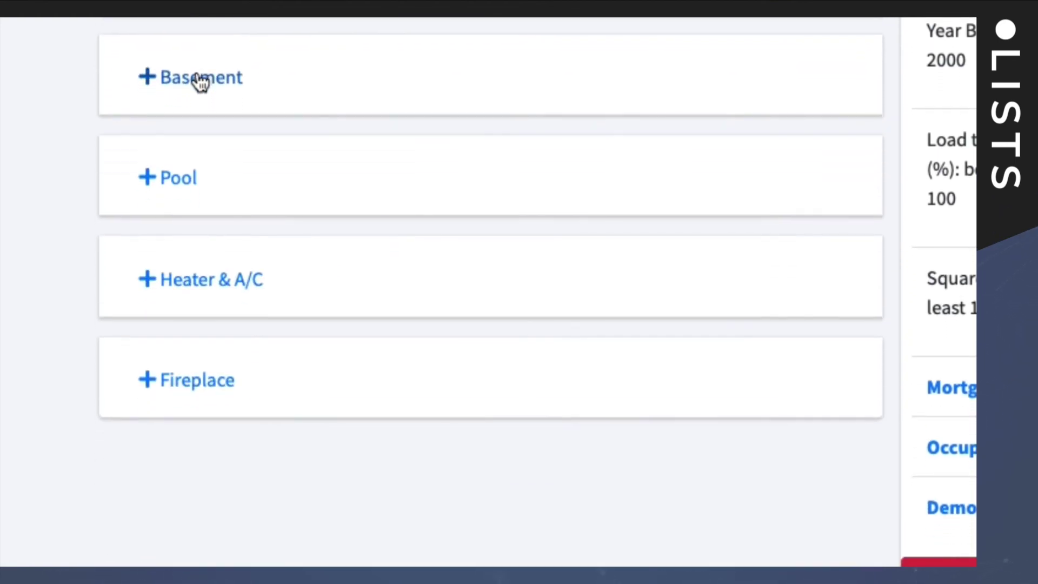
# - Examine the pool, heater and A/C, and fireplace options, leaving each at No Preference
pyautogui.click(186, 173)
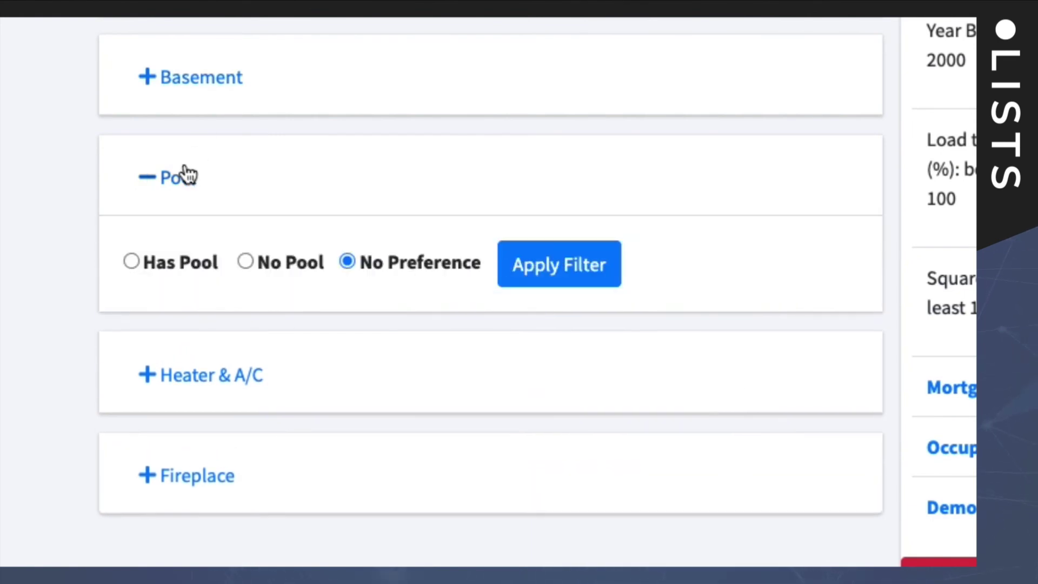
pyautogui.click(186, 174)
pyautogui.click(190, 282)
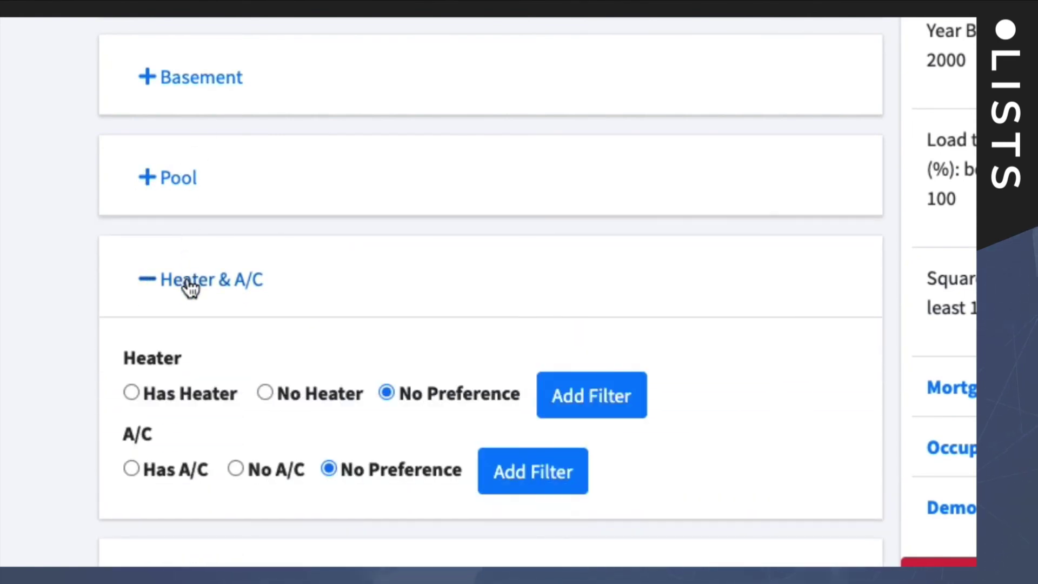
pyautogui.click(189, 287)
pyautogui.click(186, 382)
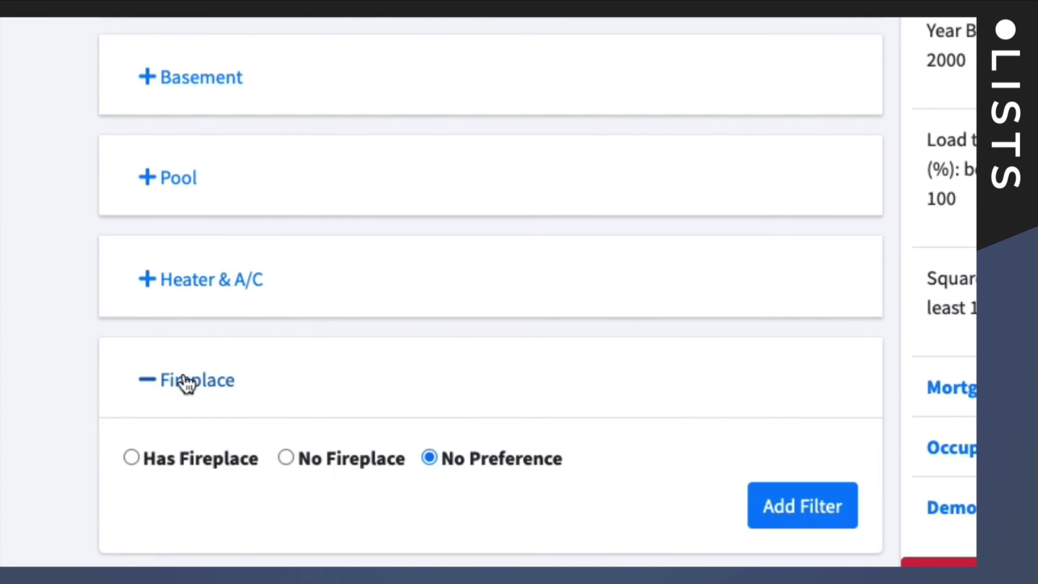
pyautogui.click(186, 381)
# - Remove the year built filter from the applied property options and check the summary's total count and cost
pyautogui.scroll(5, 182, 379)
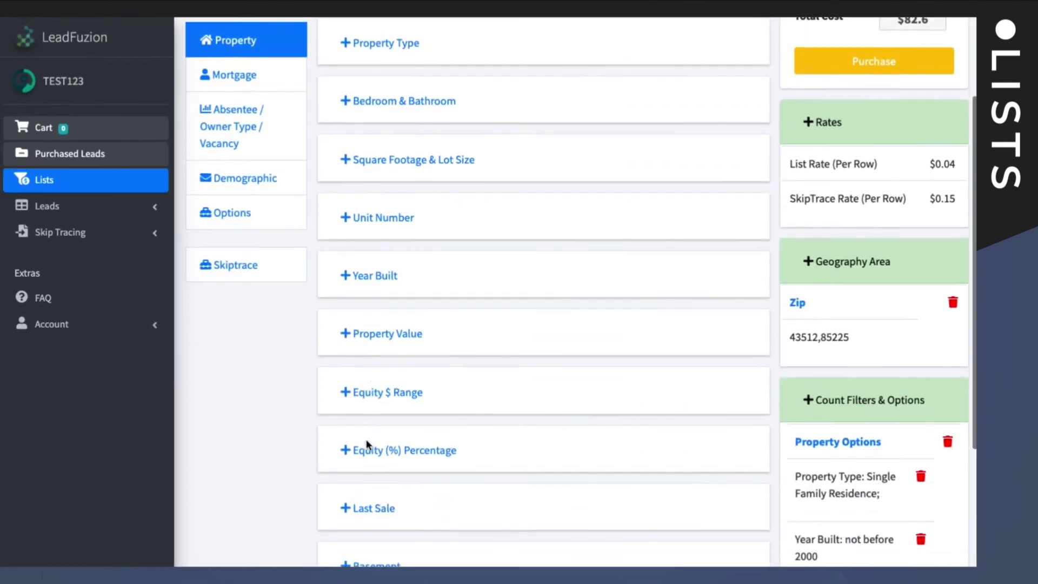
pyautogui.scroll(-5, 366, 443)
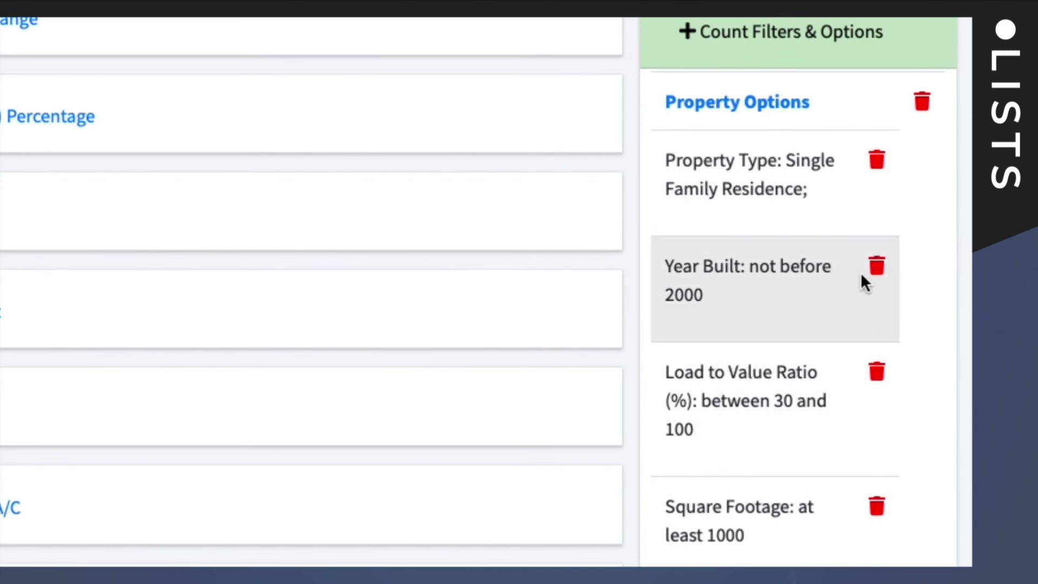
pyautogui.click(876, 267)
pyautogui.scroll(10, 695, 294)
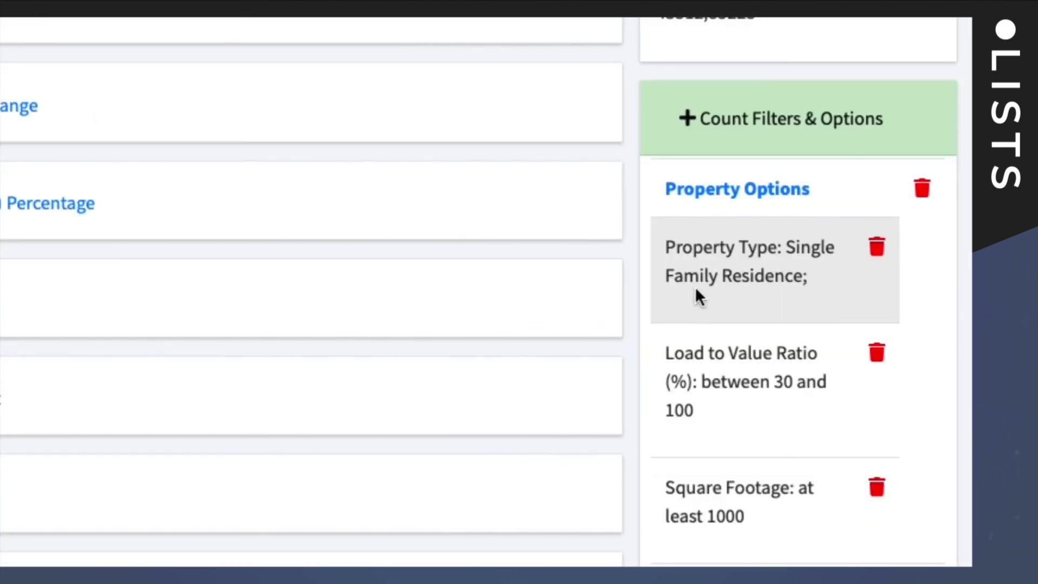
pyautogui.scroll(1, 699, 425)
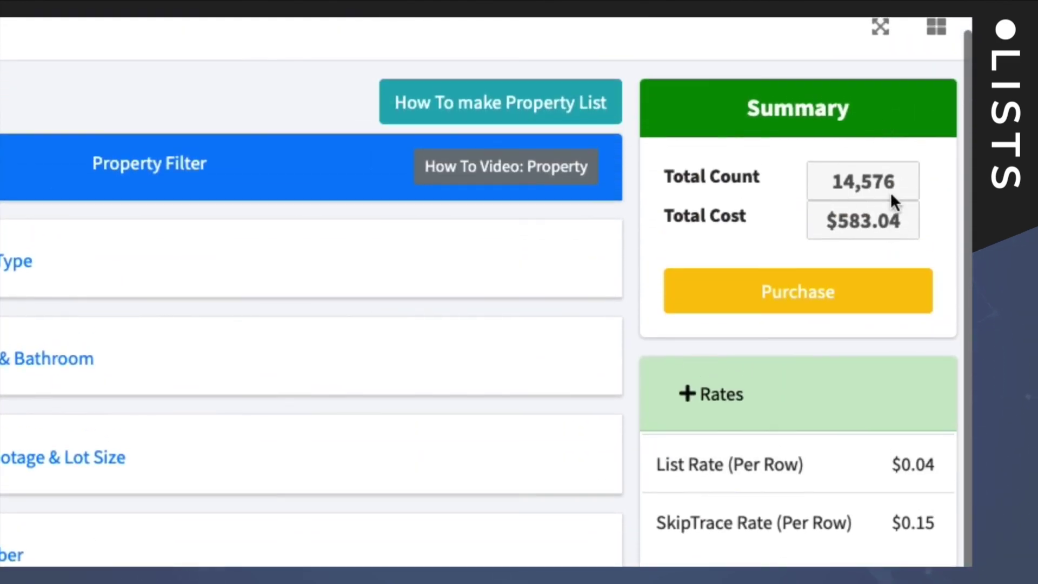
pyautogui.scroll(1, 487, 292)
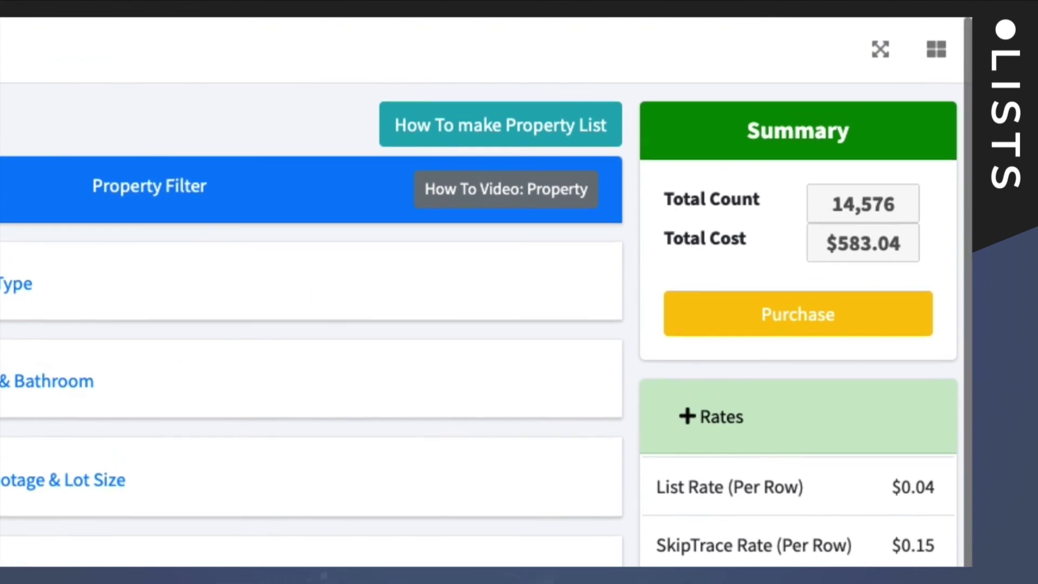